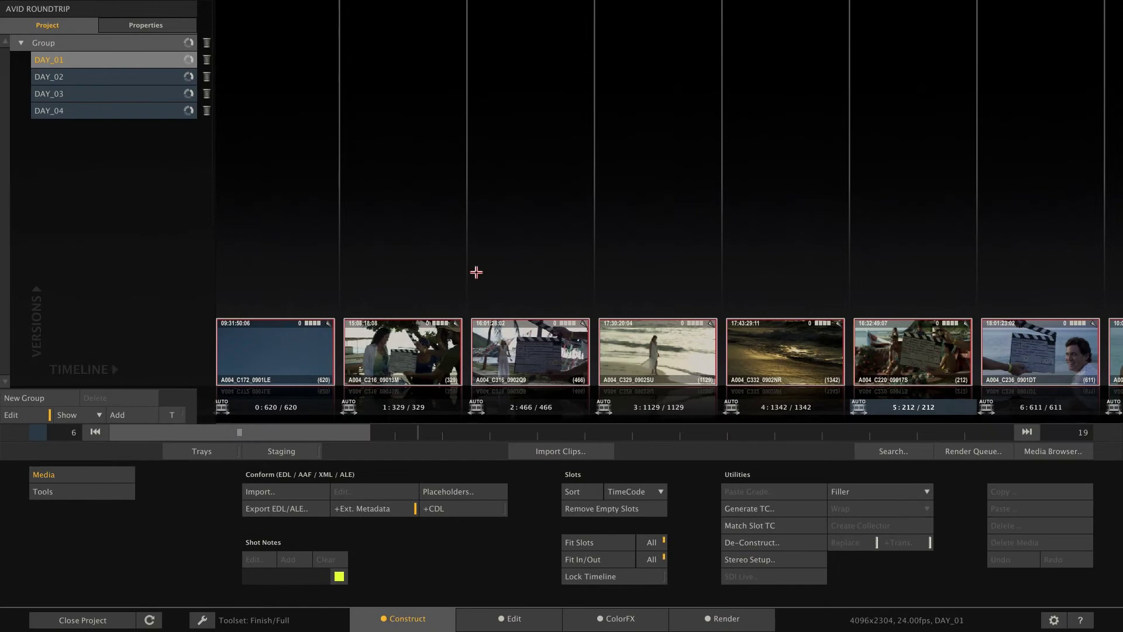
pyautogui.moveTo(256, 431); pyautogui.dragTo(608, 433)
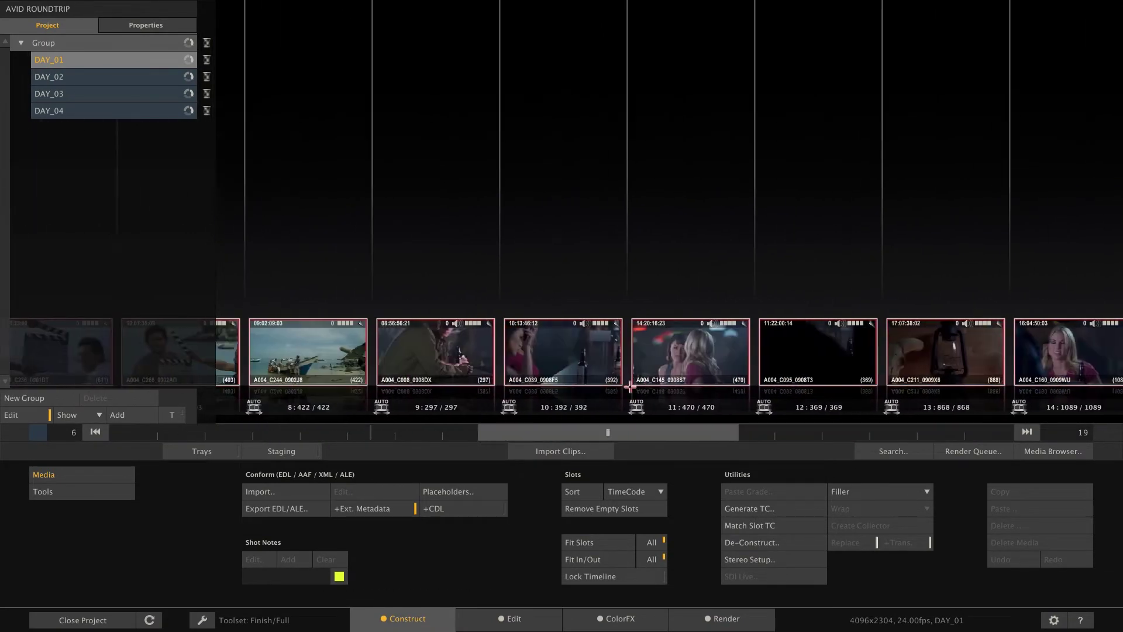
pyautogui.scroll(3, 629, 386)
pyautogui.scroll(3, 629, 386)
pyautogui.scroll(2, 629, 386)
# Select clip A004_C316_0902Q9 and check the Scene values in the clip metadata table
pyautogui.click(466, 352)
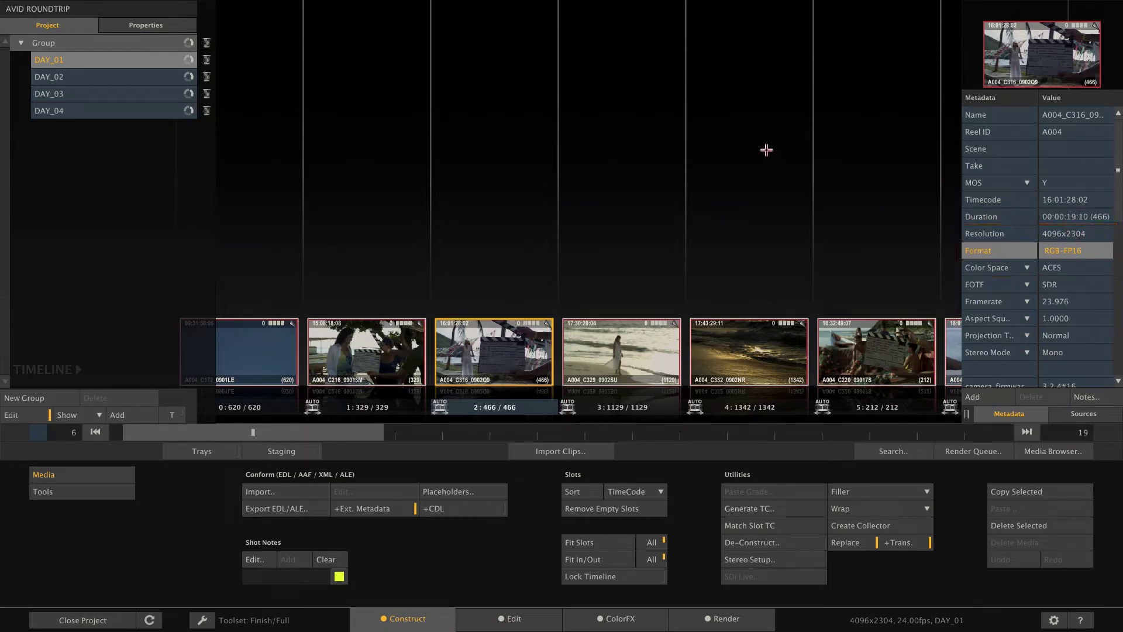
pyautogui.click(1042, 452)
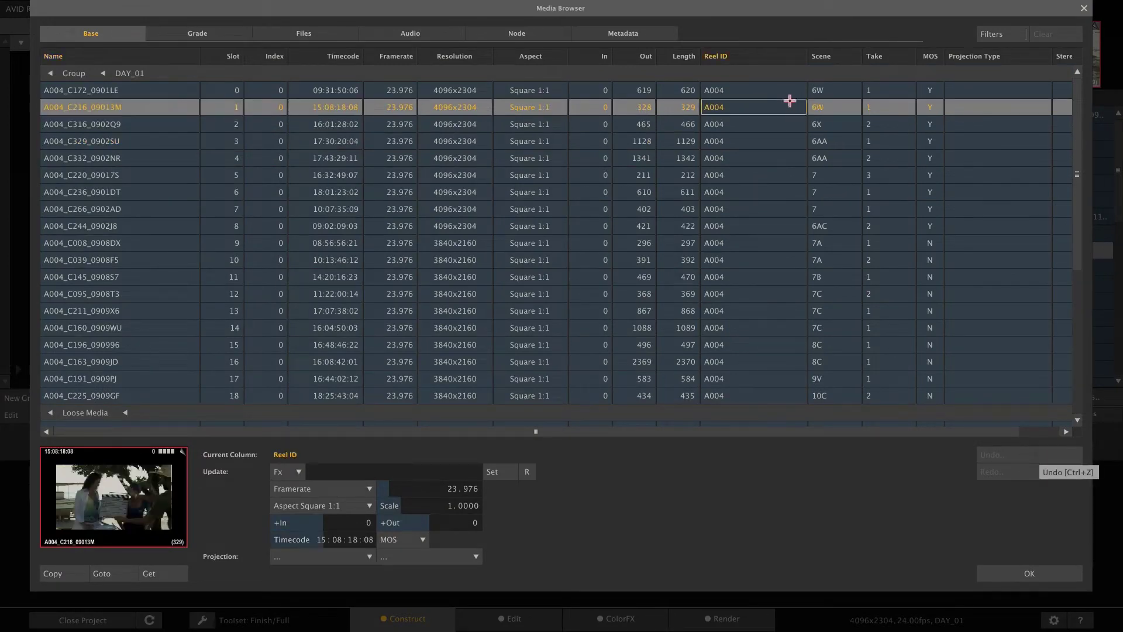
pyautogui.click(827, 108)
pyautogui.click(826, 141)
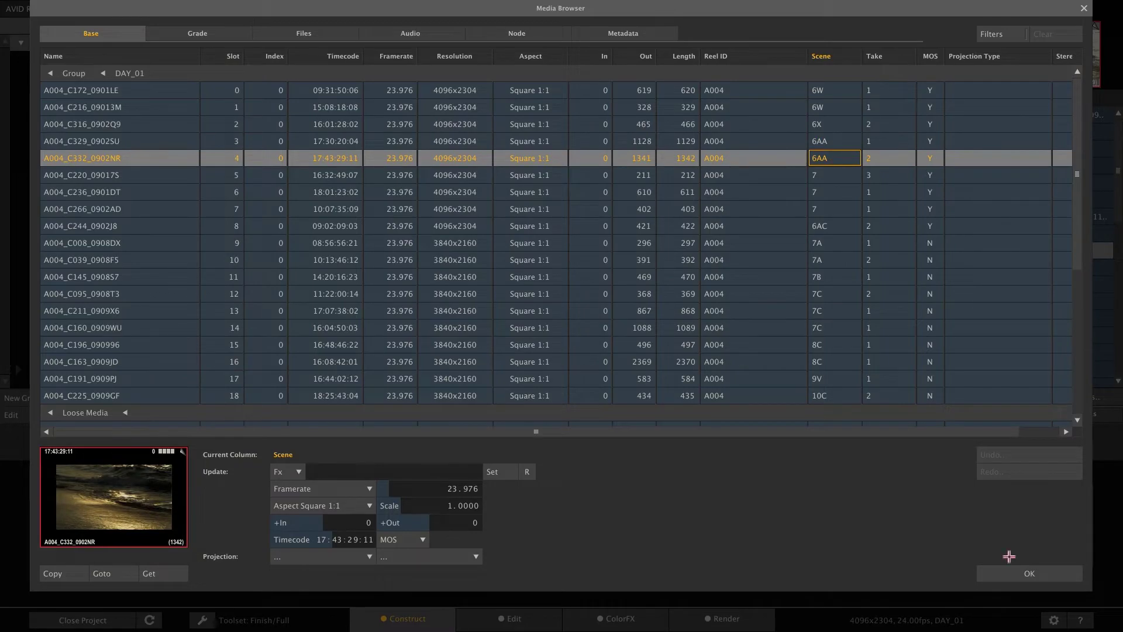
pyautogui.click(1010, 574)
pyautogui.moveTo(339, 438)
pyautogui.mouseDown()
pyautogui.moveTo(421, 431)
pyautogui.moveTo(304, 428)
pyautogui.mouseUp()
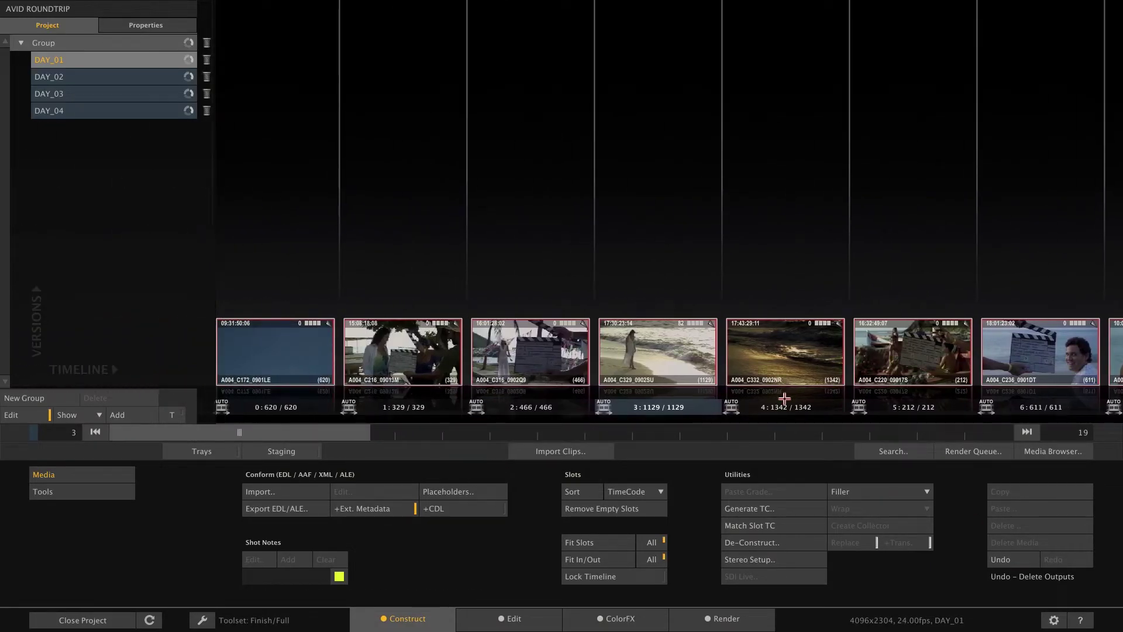
# Switch to the render output setup and list the output types for DAY_01
pyautogui.click(709, 617)
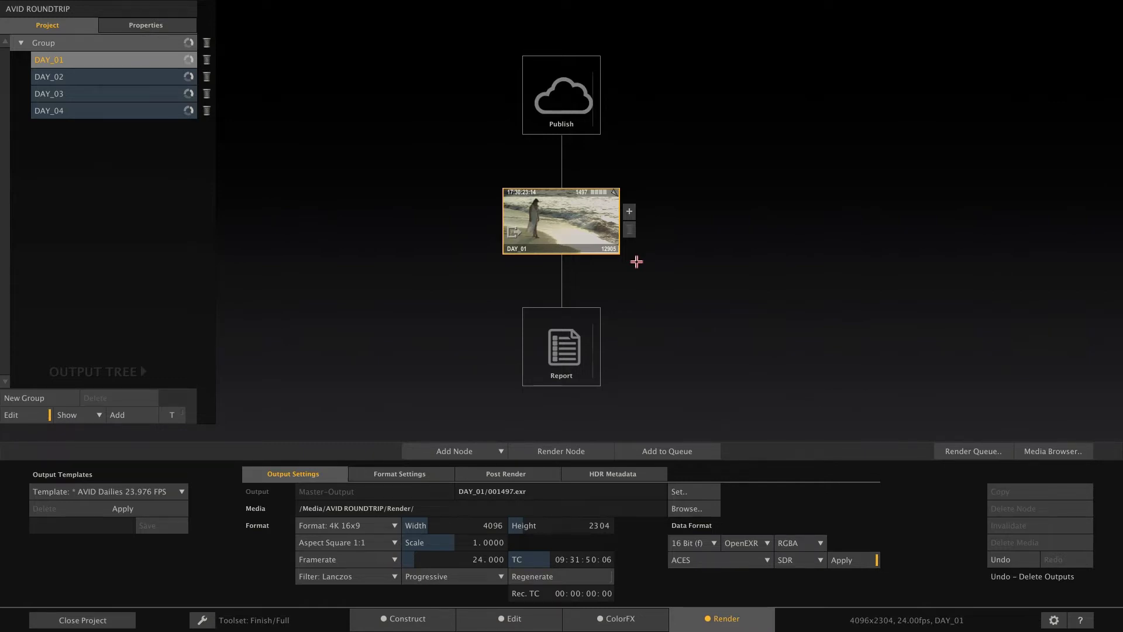
pyautogui.click(628, 212)
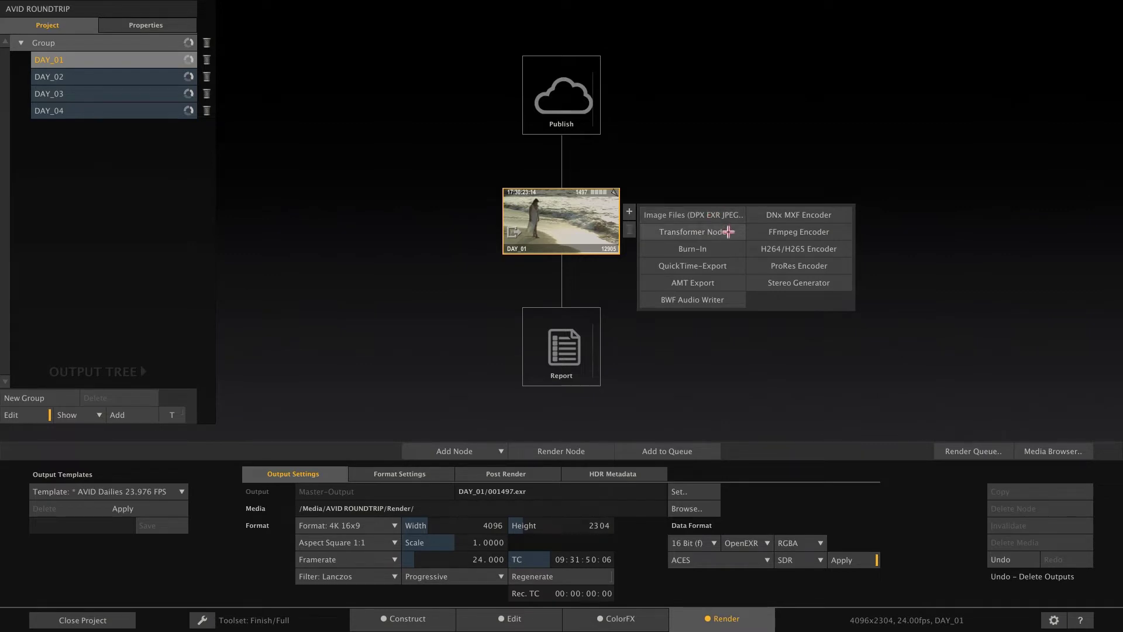
# Add a Transformer Node named 'ACES4k to REC709HD' with HD 1080-24 format and Rec709
pyautogui.click(729, 231)
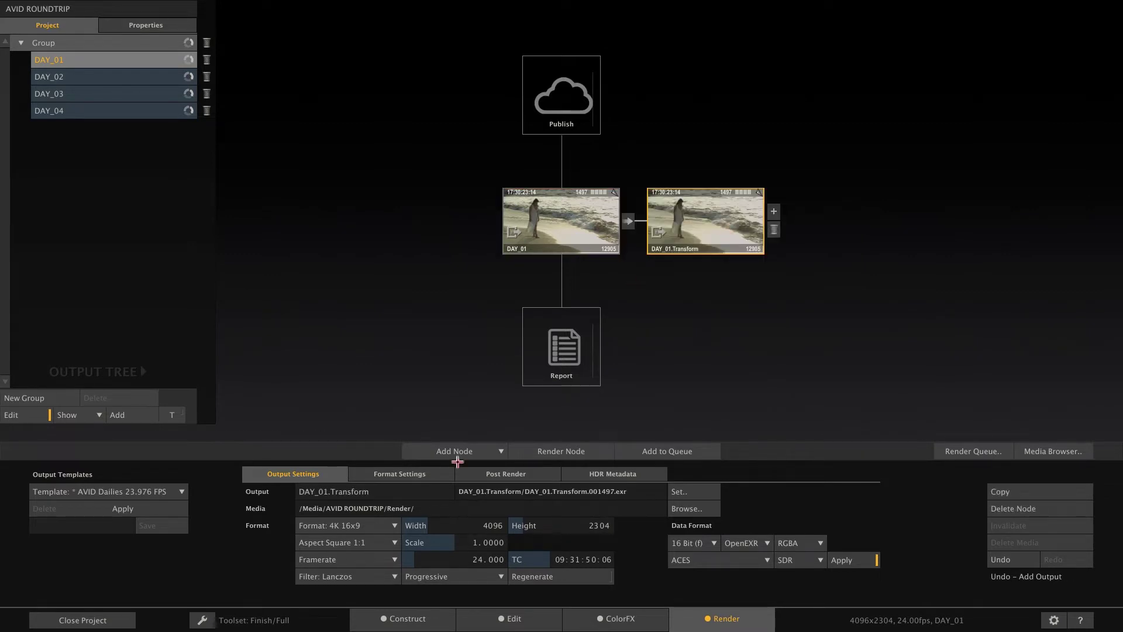
pyautogui.moveTo(365, 491); pyautogui.dragTo(277, 491)
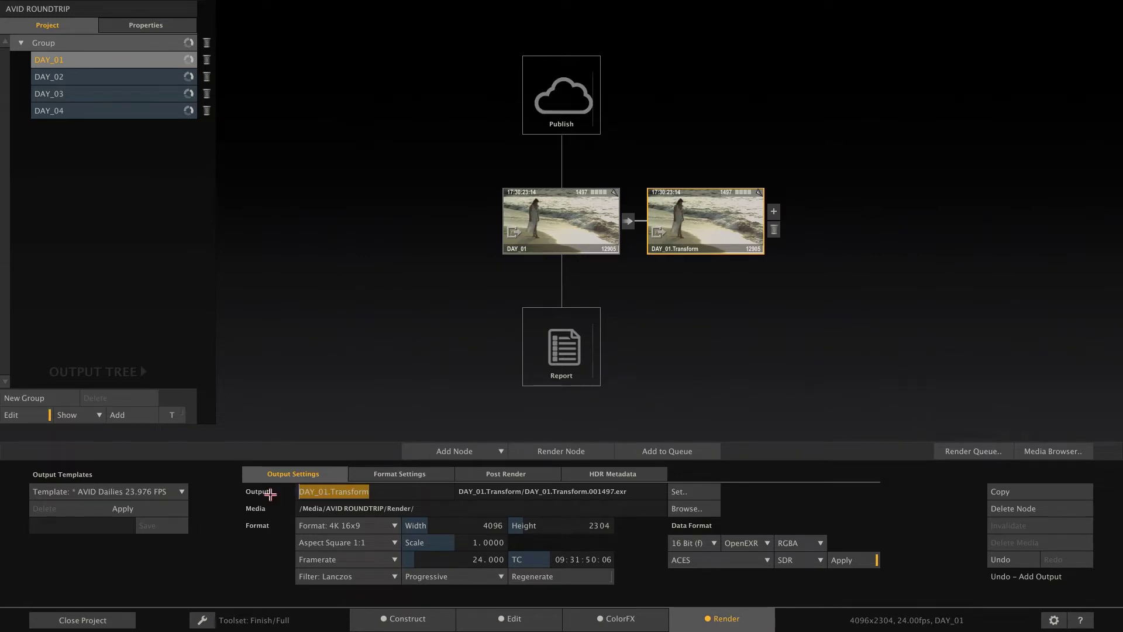
pyautogui.write('ACES')
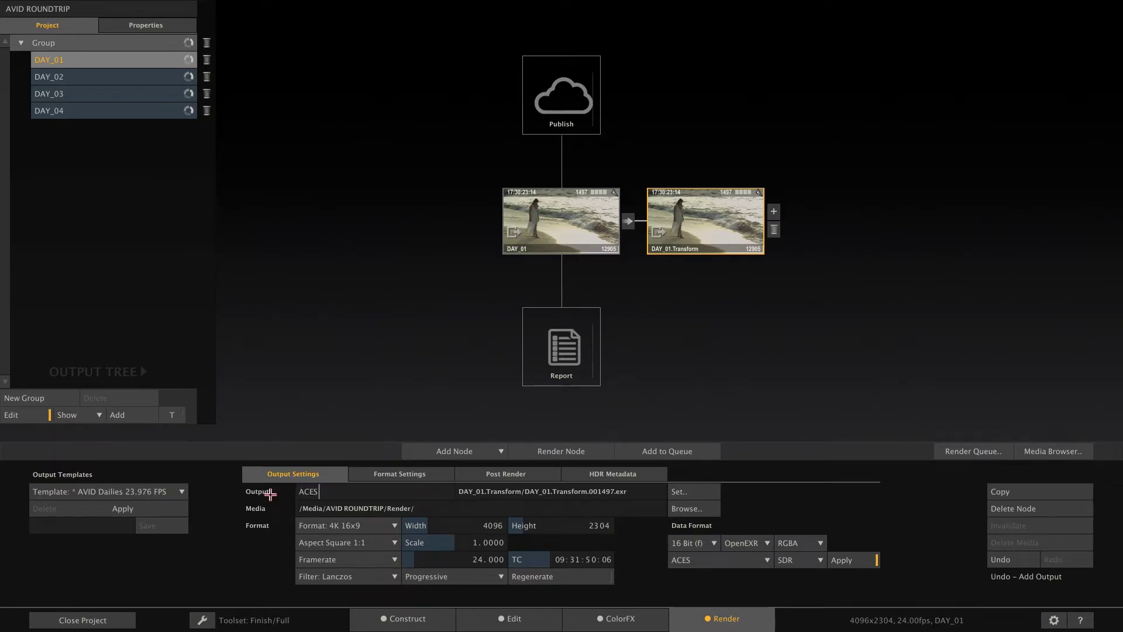
pyautogui.write('4k to REC')
pyautogui.write('709HD')
pyautogui.press('Return')
pyautogui.click(386, 524)
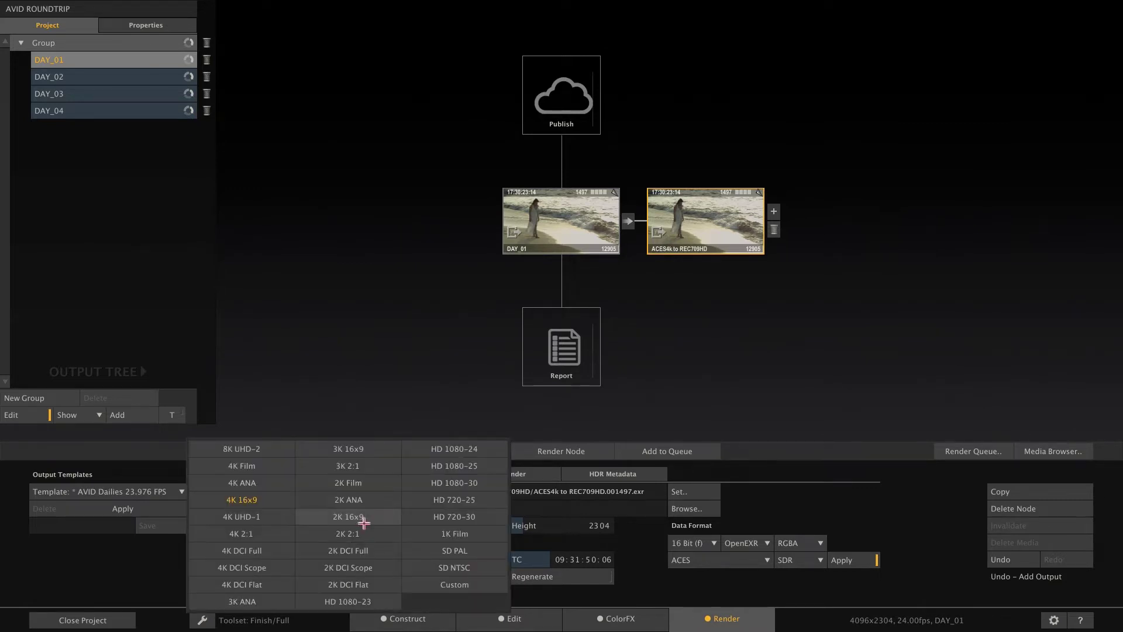
pyautogui.click(475, 453)
pyautogui.click(706, 562)
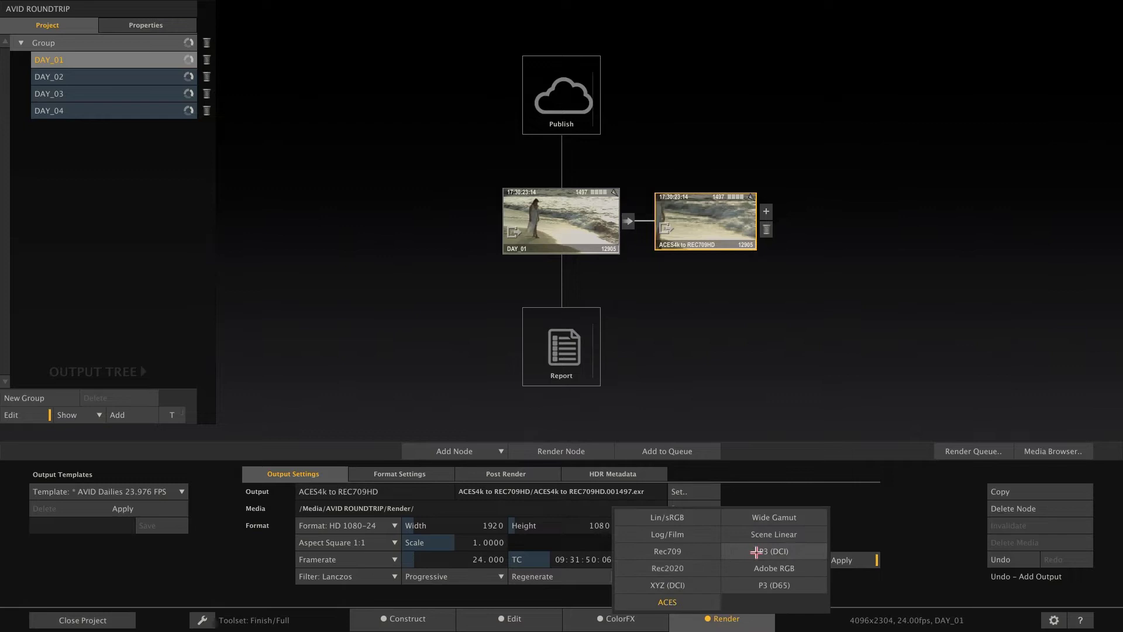
pyautogui.click(667, 551)
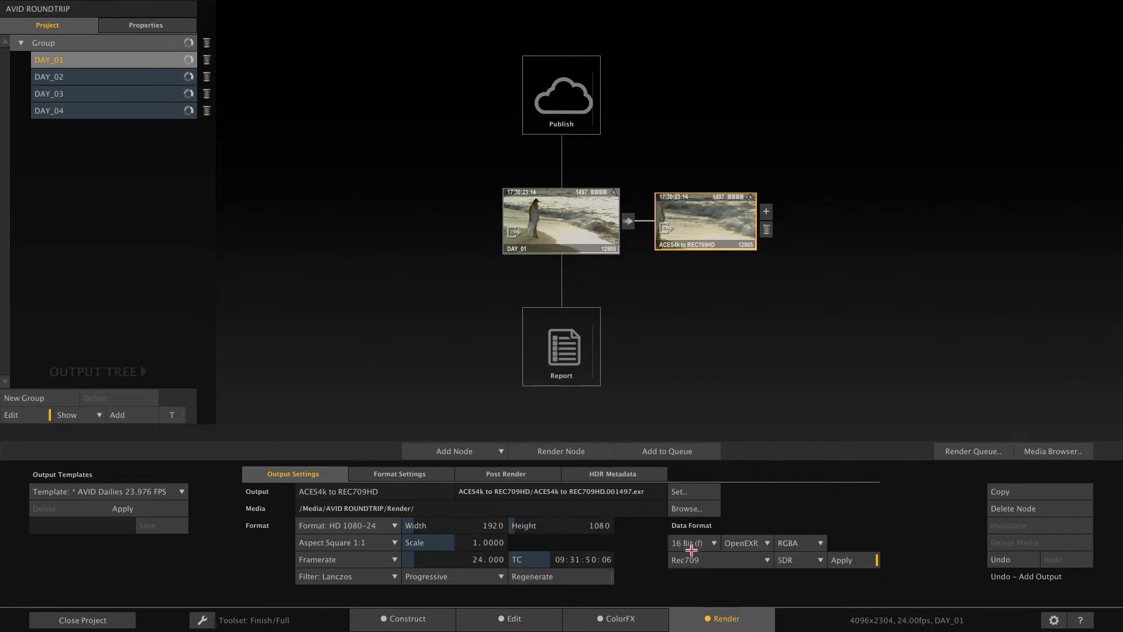
# Set the transformer's input scaling to Fit Width
pyautogui.click(392, 475)
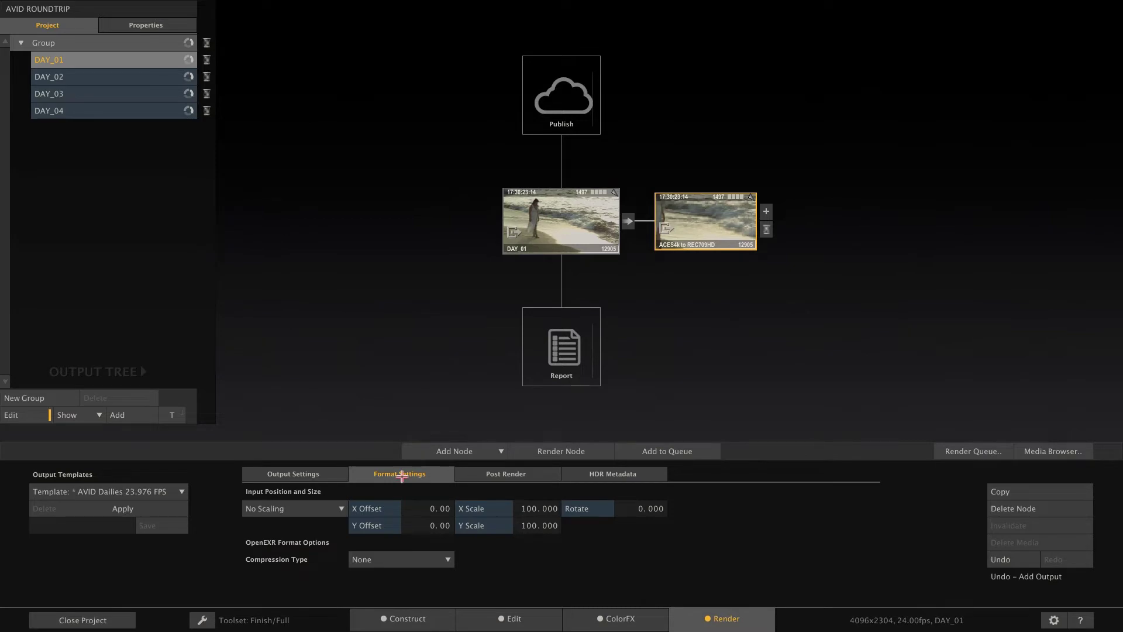
pyautogui.click(342, 508)
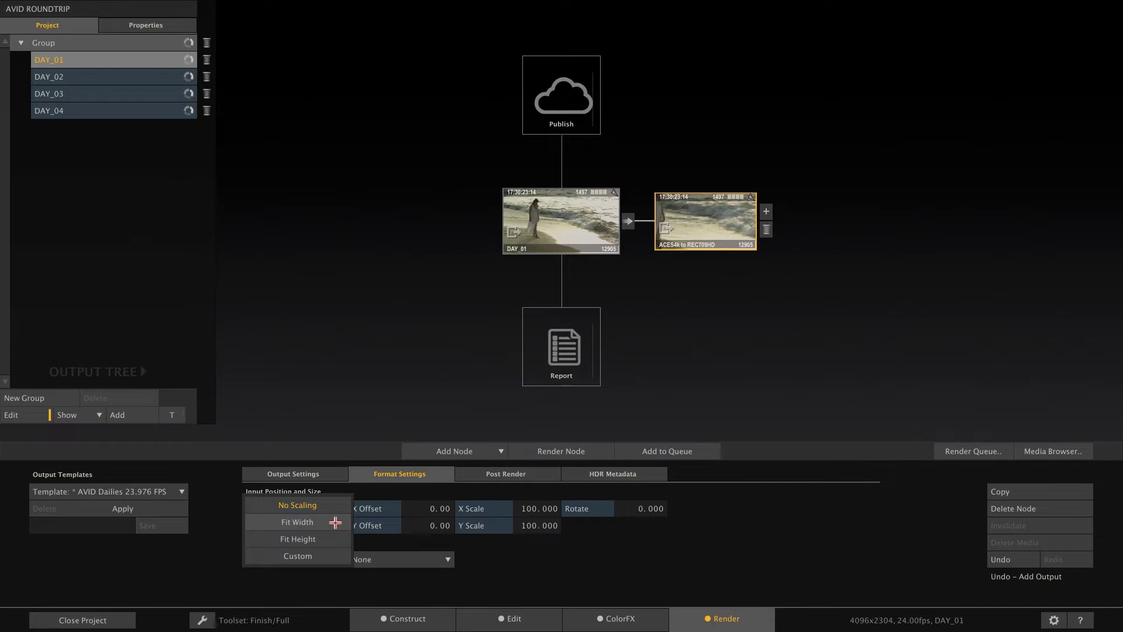
pyautogui.click(335, 523)
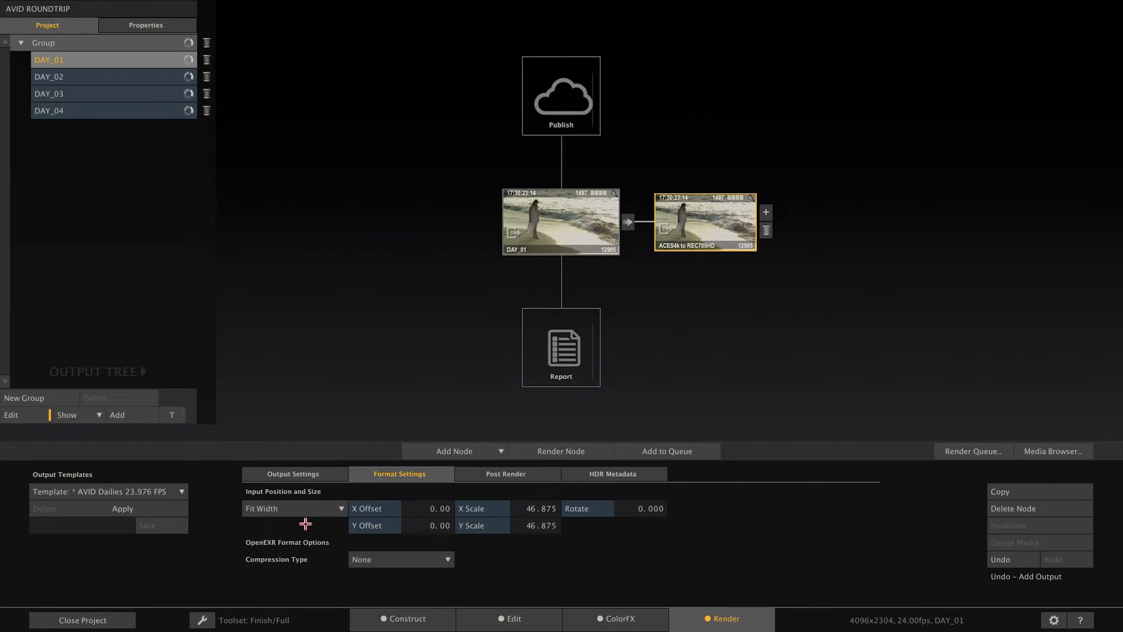
pyautogui.click(579, 231)
pyautogui.click(625, 202)
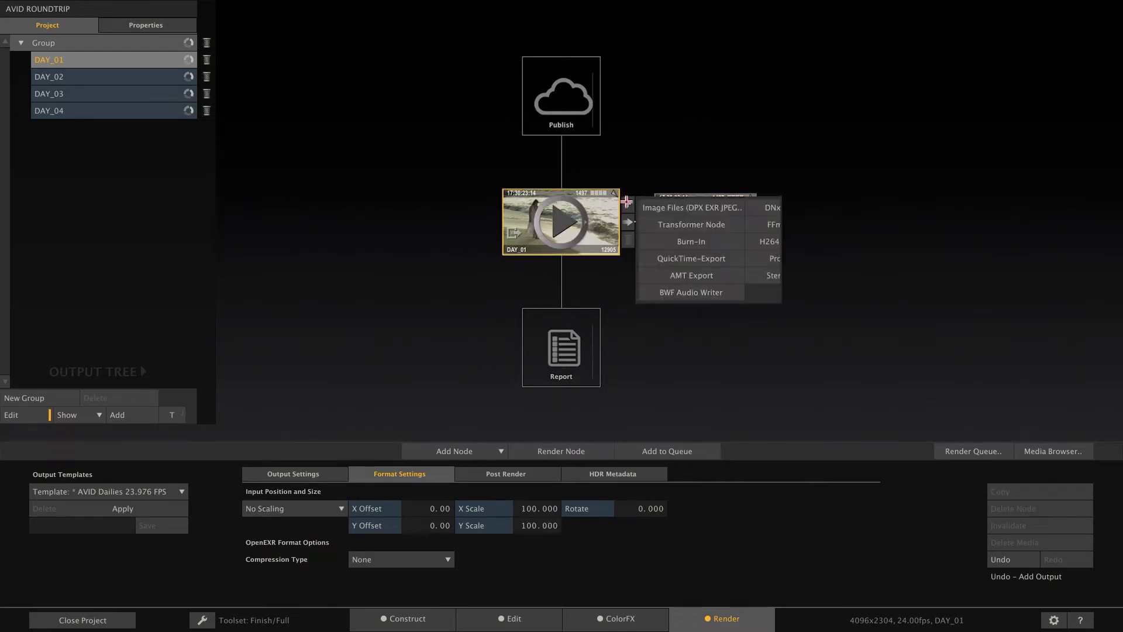
pyautogui.click(691, 225)
pyautogui.click(628, 204)
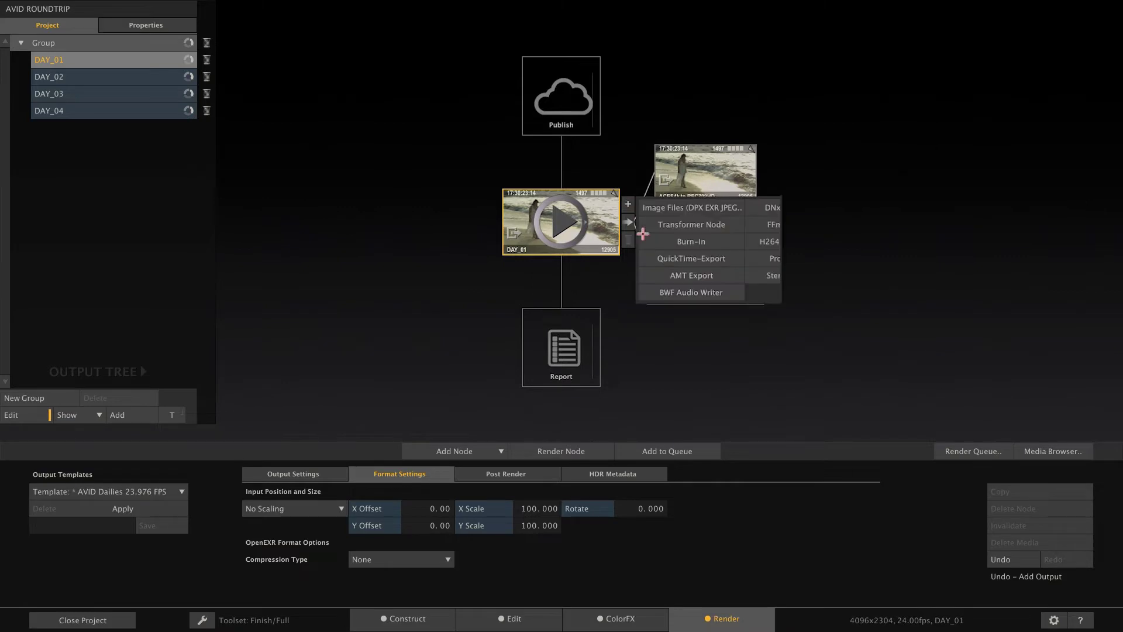
pyautogui.click(688, 224)
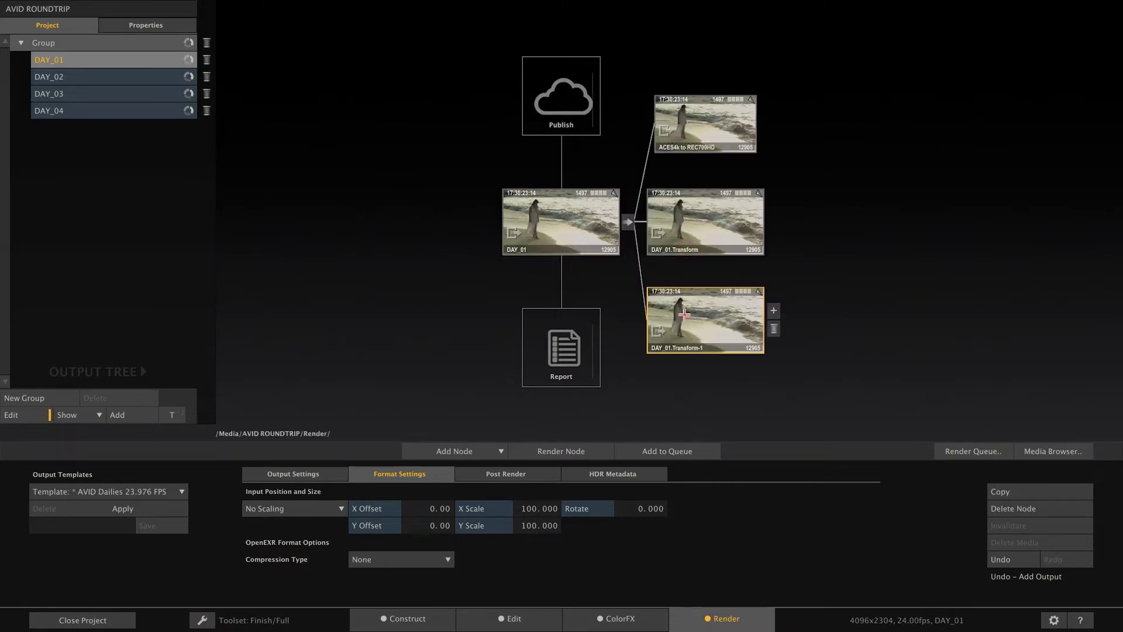
pyautogui.moveTo(705, 320)
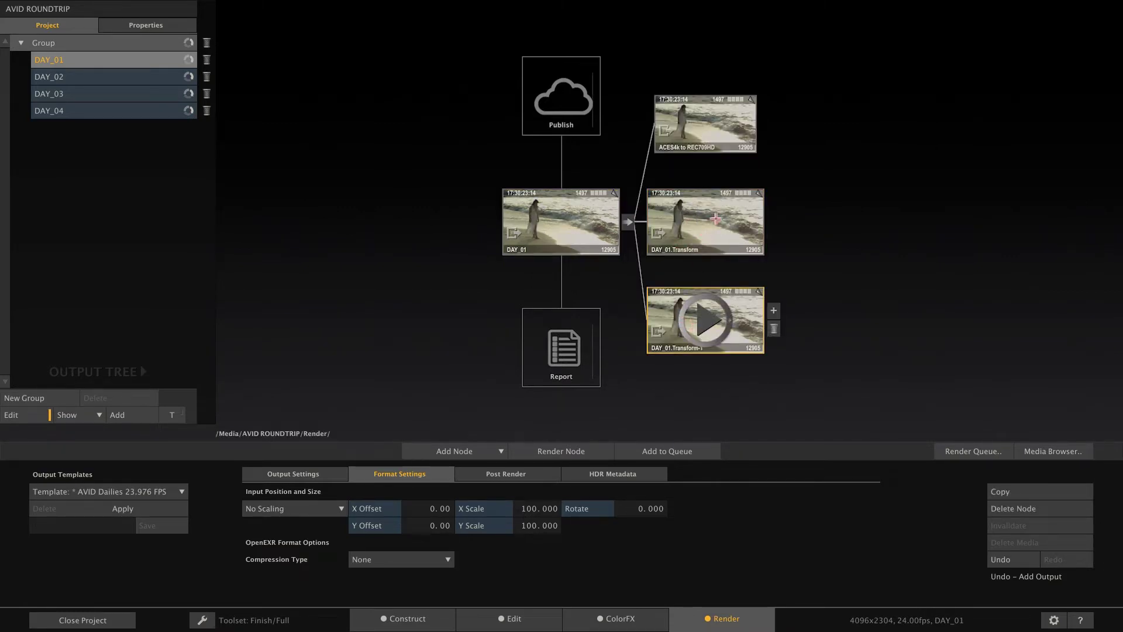
pyautogui.click(715, 218)
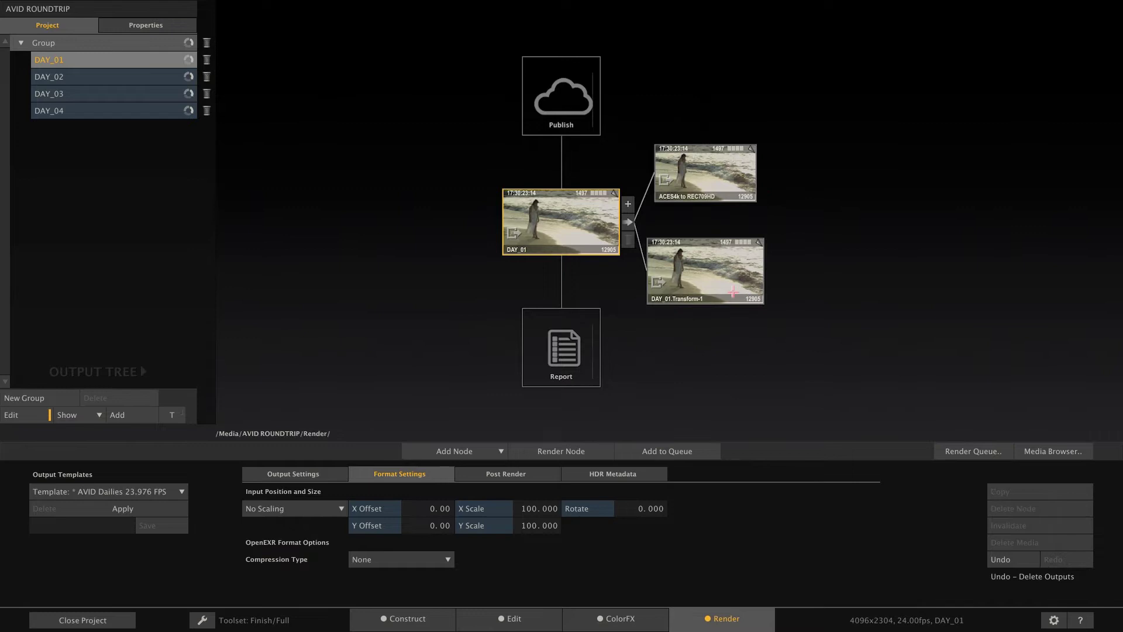
pyautogui.click(773, 230)
pyautogui.click(773, 280)
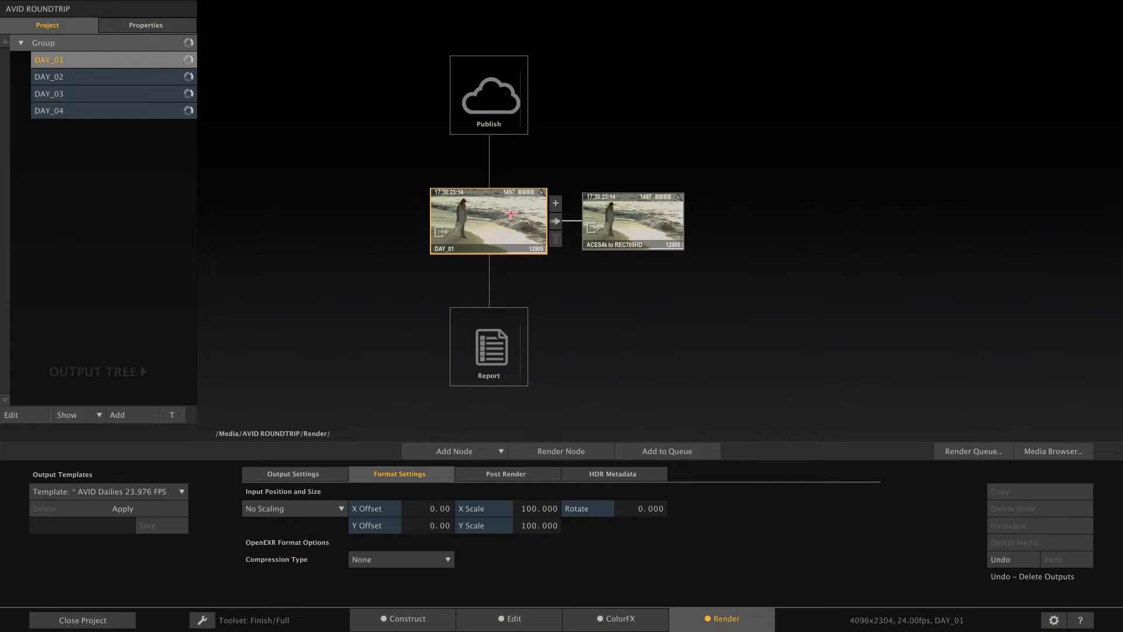
# Chain a DNx MXF encoder after the REC709HD transform, using DNxHD 115
pyautogui.click(631, 215)
pyautogui.click(693, 212)
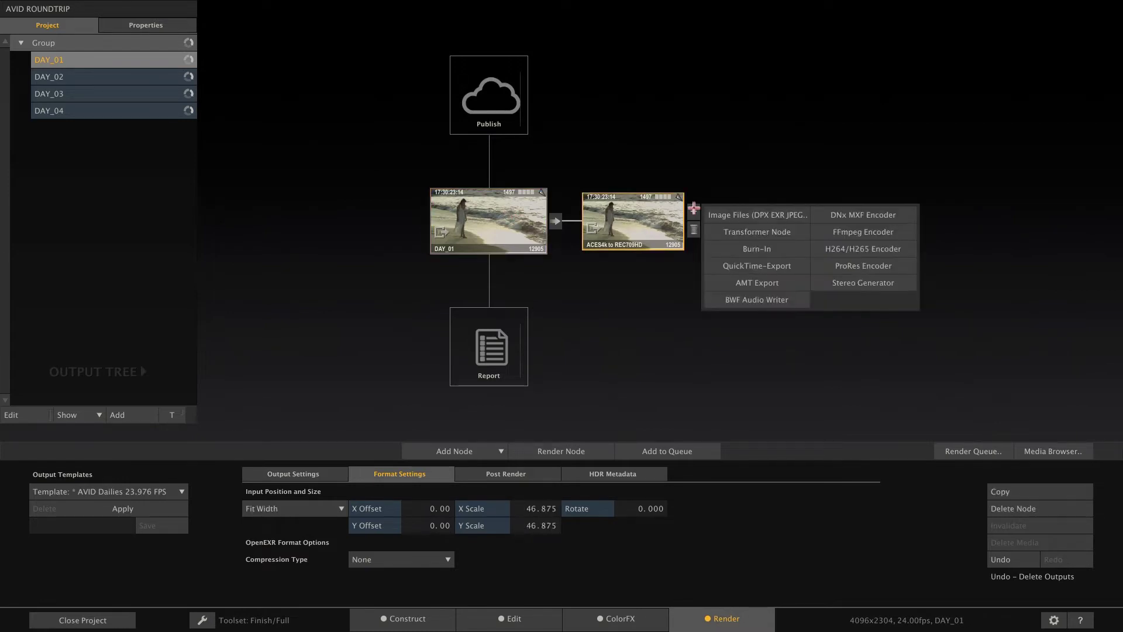
pyautogui.click(847, 215)
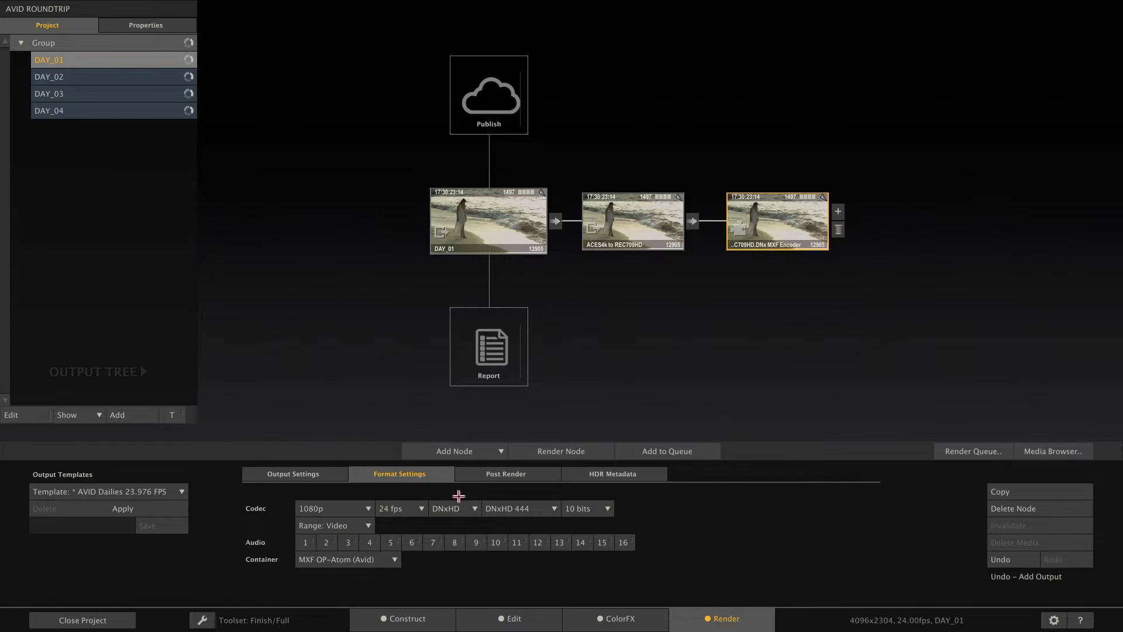
pyautogui.click(473, 507)
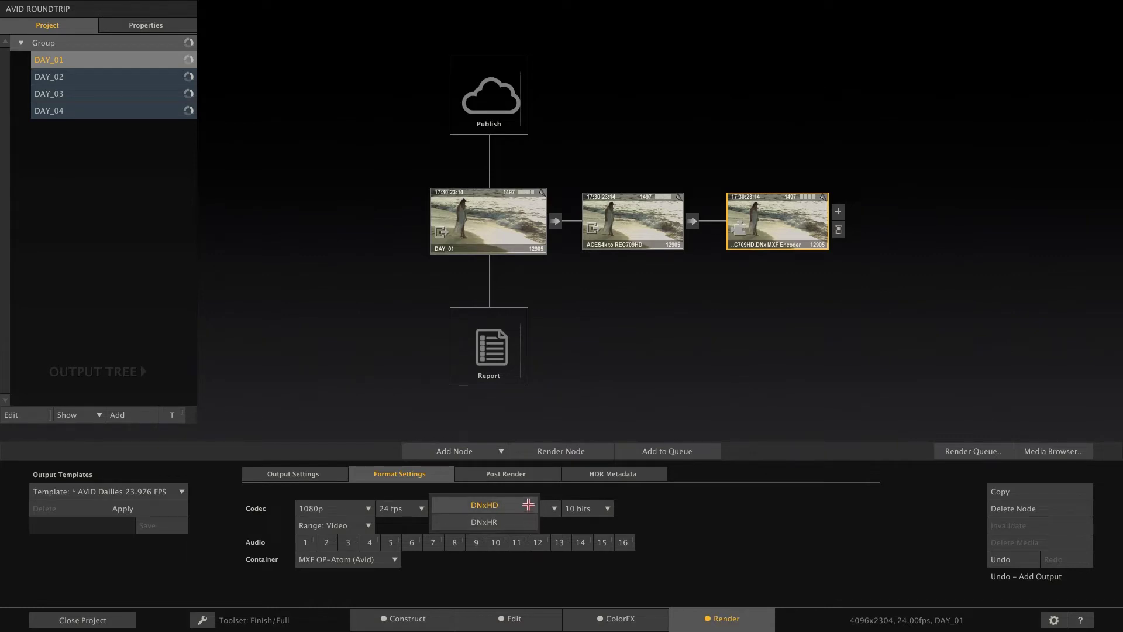
pyautogui.click(522, 506)
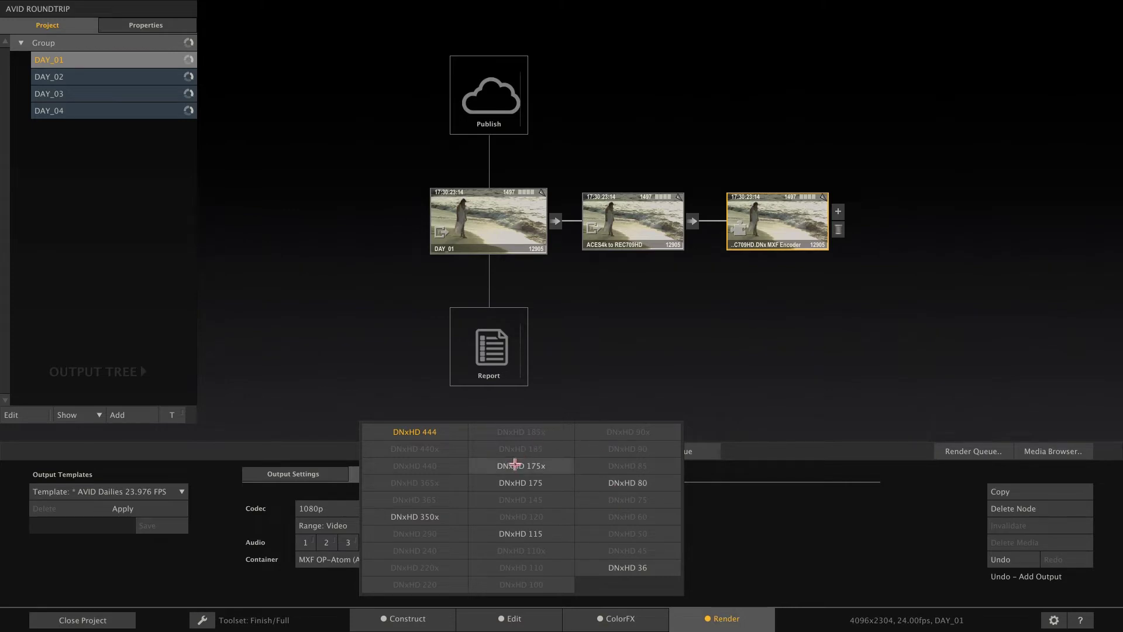
pyautogui.click(517, 534)
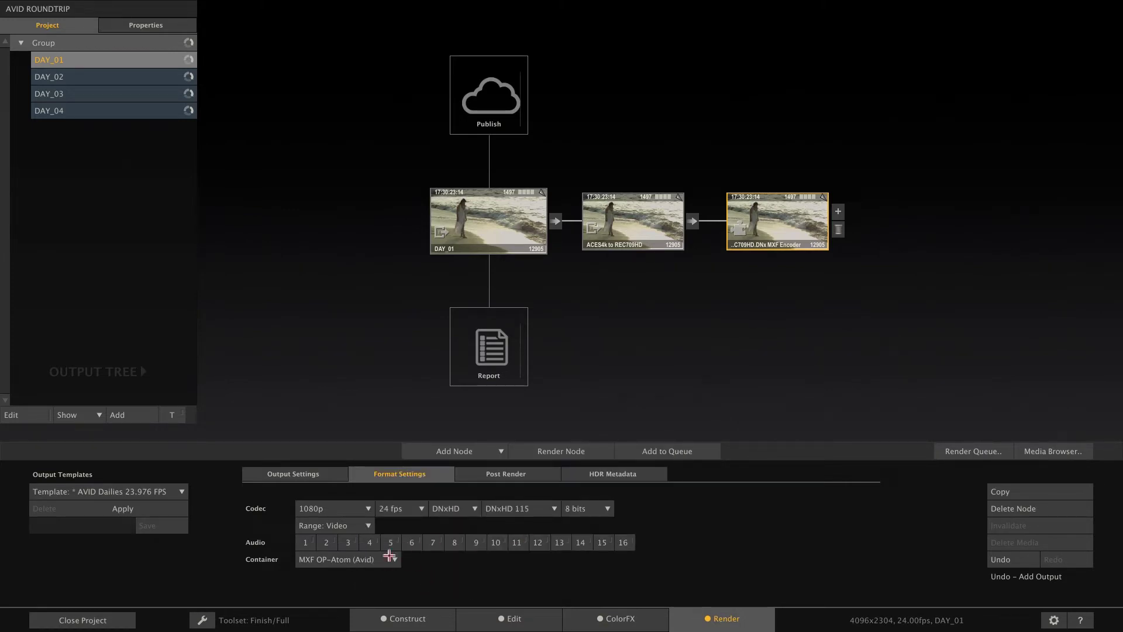
# Turn on audio channels 1–4, keeping Video range and the MXF OP-Atom (Avid) container
pyautogui.click(303, 543)
pyautogui.click(349, 542)
pyautogui.click(367, 543)
pyautogui.click(367, 524)
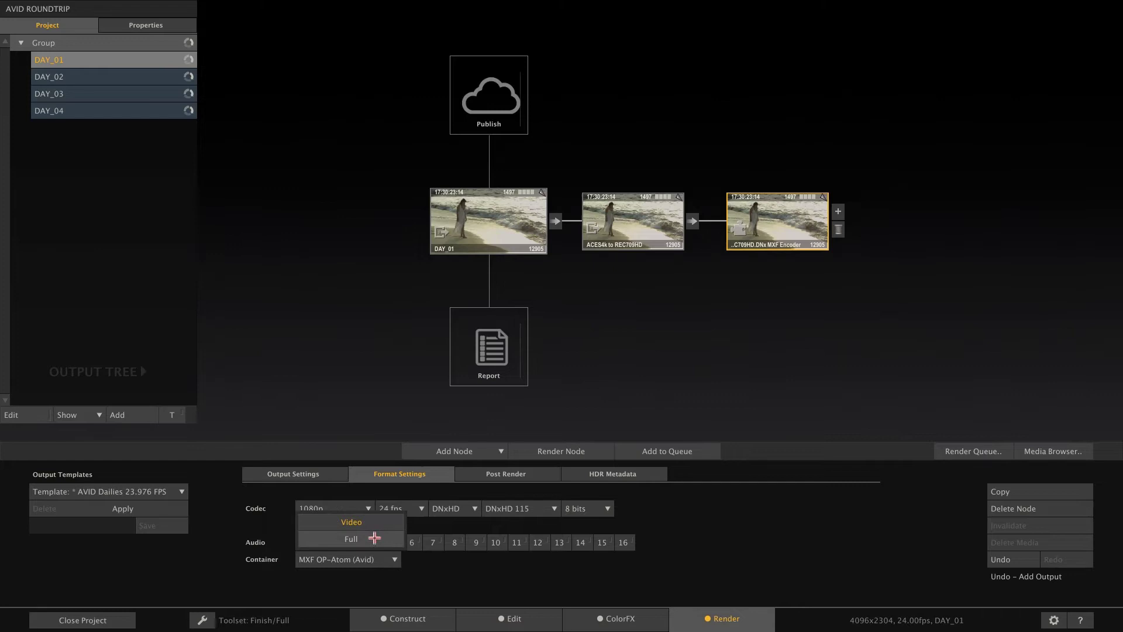
pyautogui.click(376, 523)
pyautogui.click(391, 558)
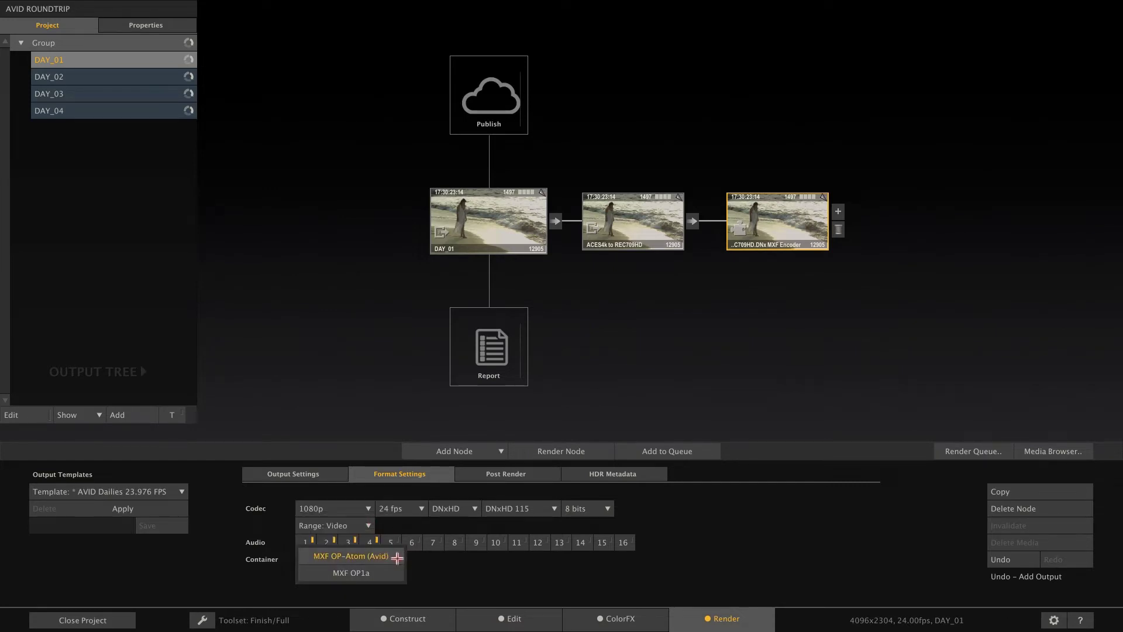
pyautogui.click(439, 567)
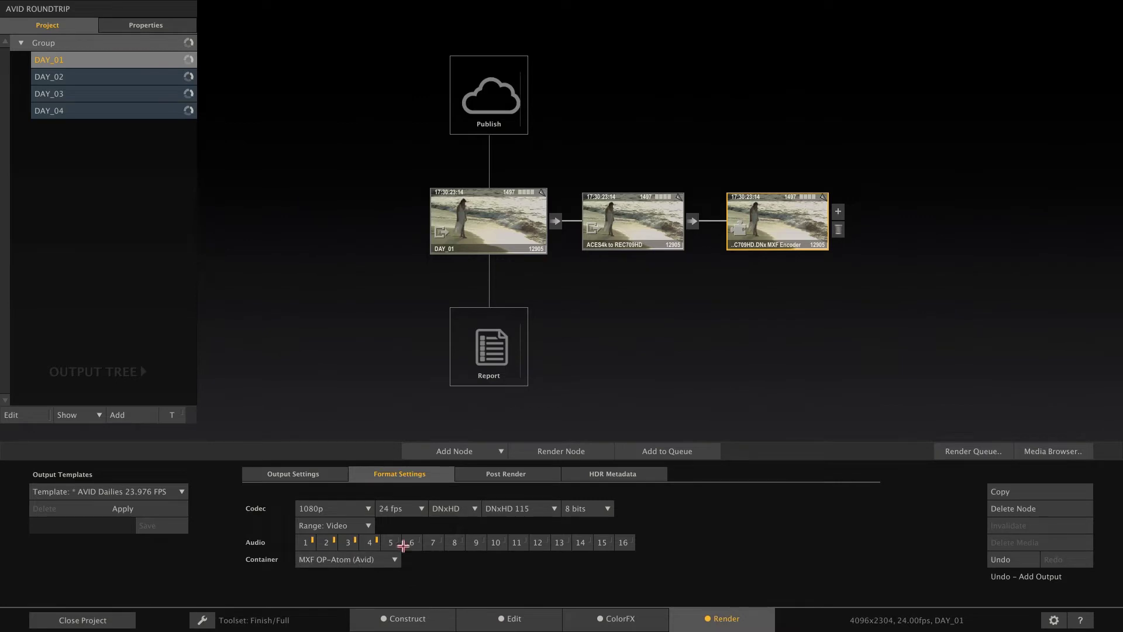
# Replace #name with the Source Name code, making the filename mask #sname.#ext
pyautogui.click(311, 473)
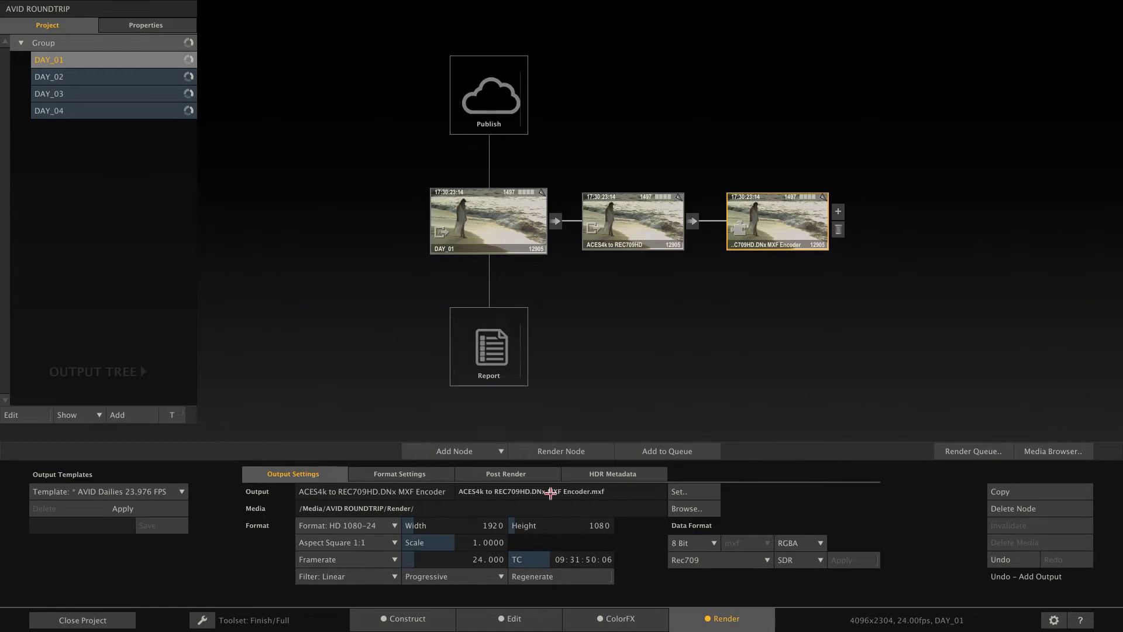
pyautogui.click(682, 491)
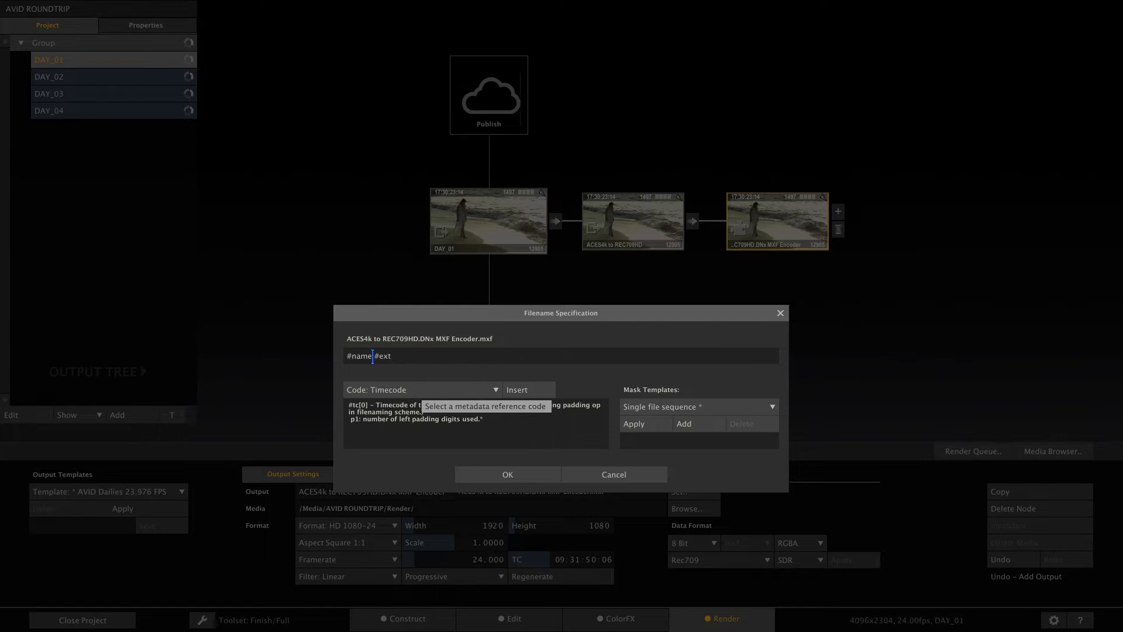
pyautogui.press('BackSpace')
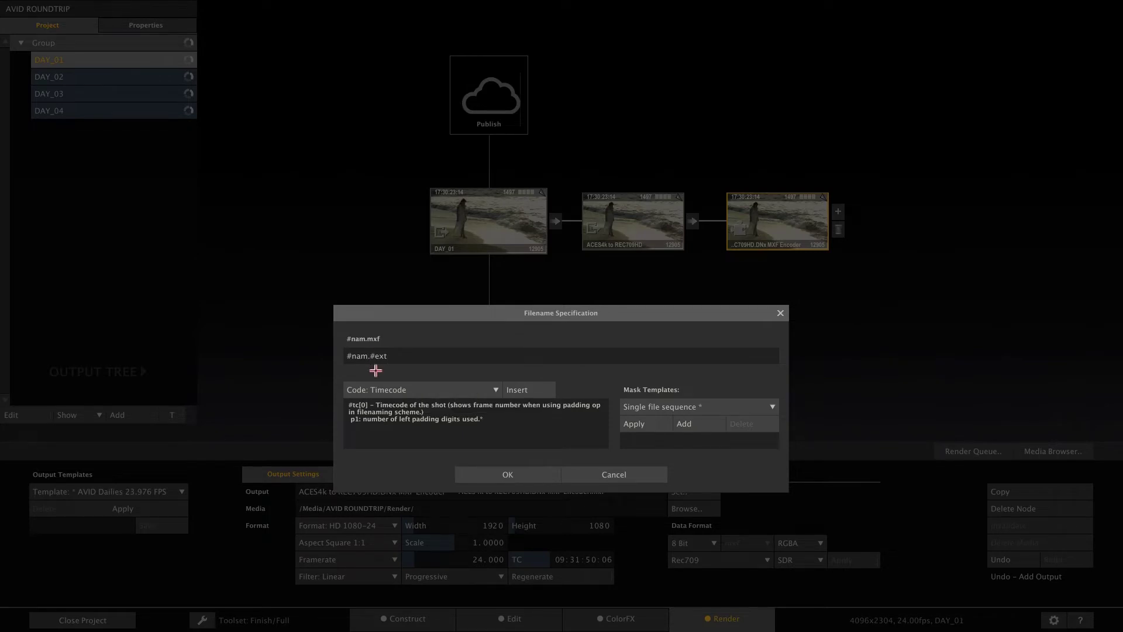
pyautogui.press('BackSpace')
pyautogui.press('BackSpace')
pyautogui.press('BackSpace')
pyautogui.press('BackSpace')
pyautogui.click(400, 388)
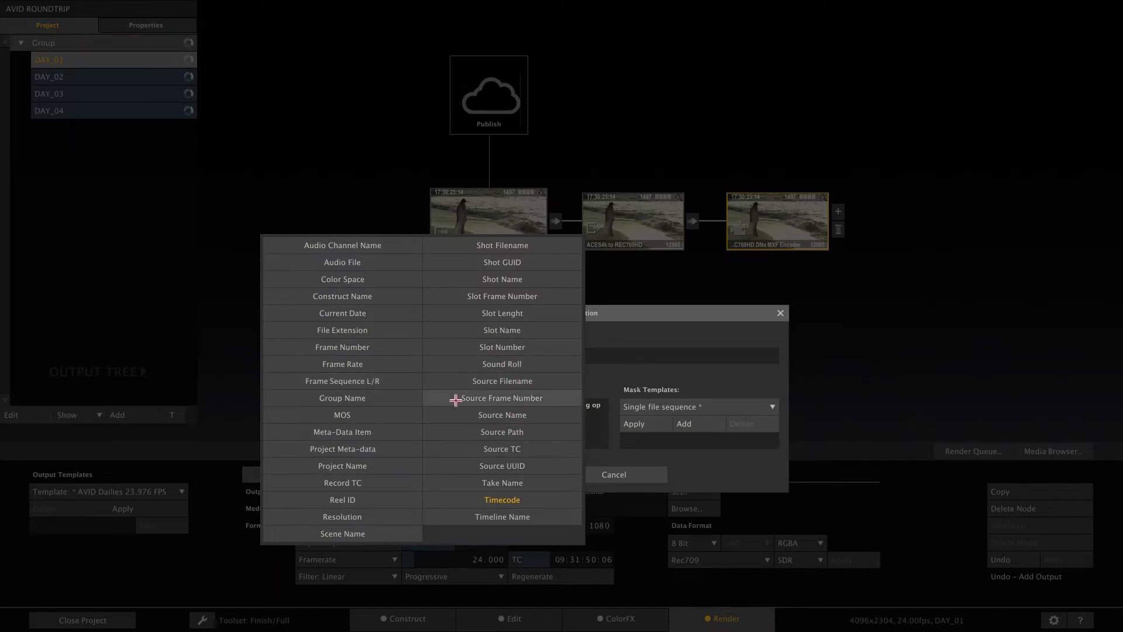
pyautogui.click(537, 417)
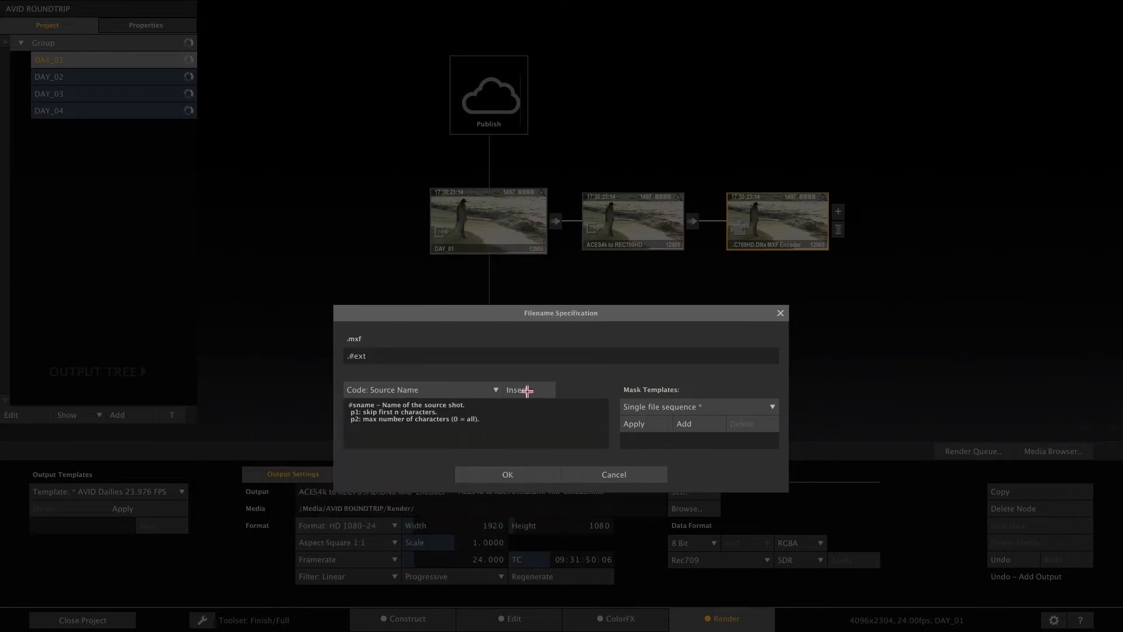
pyautogui.click(522, 390)
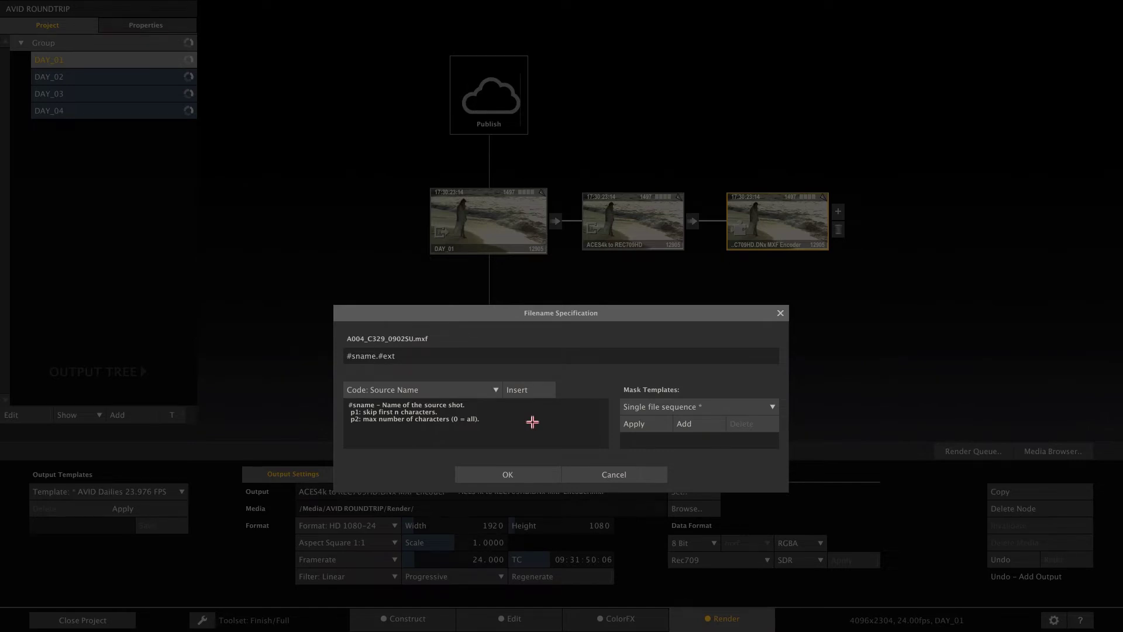
pyautogui.click(349, 356)
pyautogui.click(426, 392)
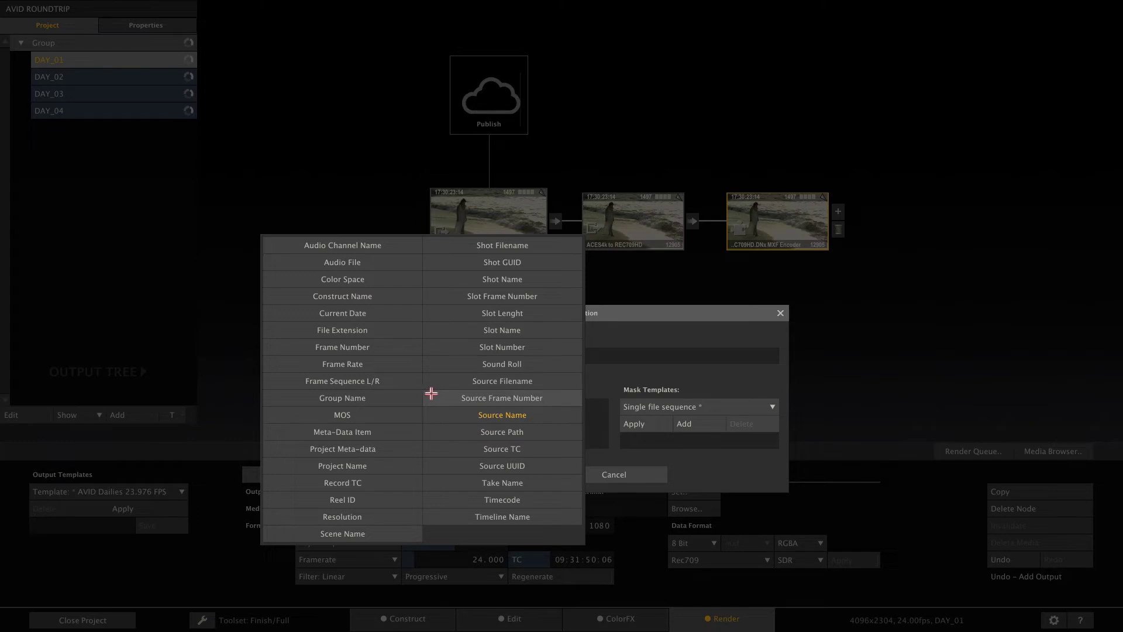
pyautogui.click(495, 348)
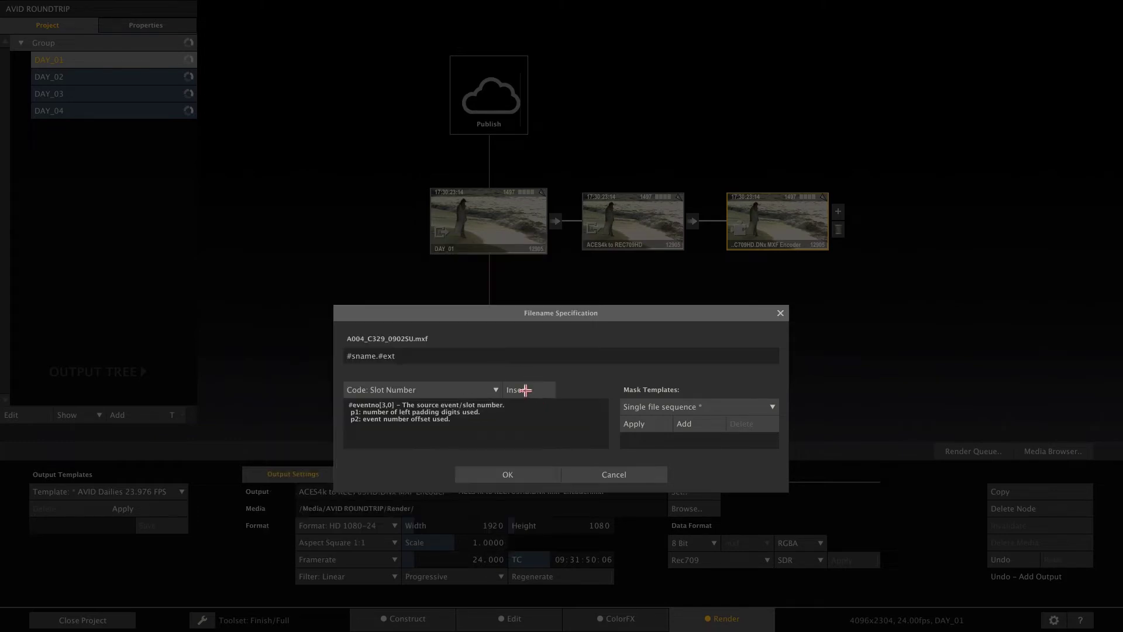
pyautogui.click(527, 389)
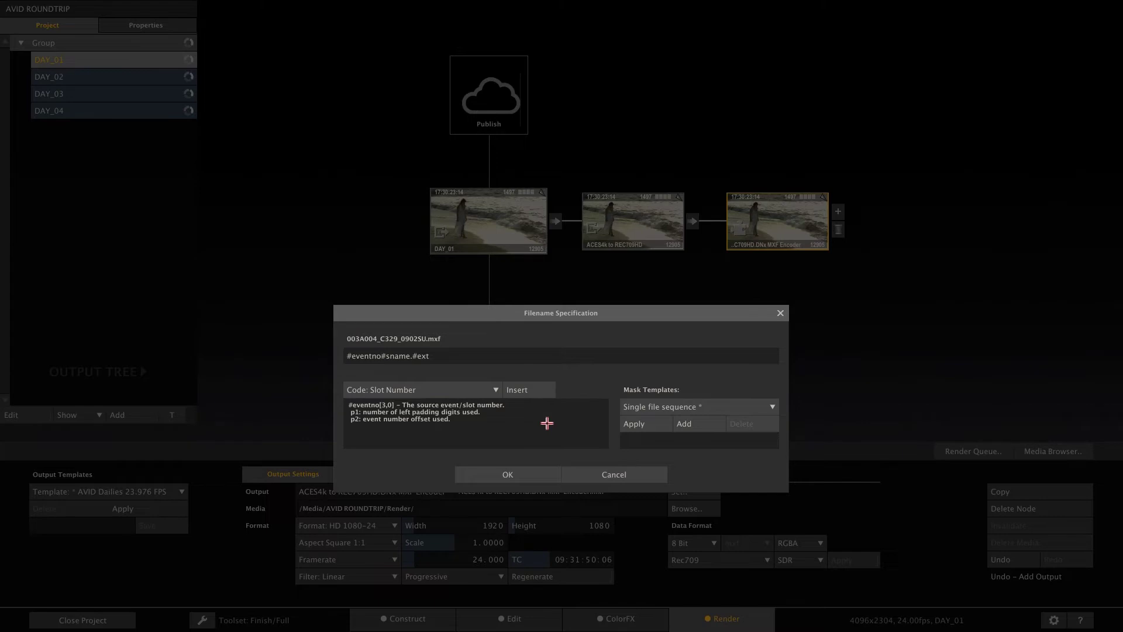
pyautogui.write('_')
pyautogui.press('BackSpace')
pyautogui.press('BackSpace')
pyautogui.press('BackSpace')
pyautogui.press('BackSpace')
pyautogui.press('BackSpace')
pyautogui.press('BackSpace')
pyautogui.press('BackSpace')
pyautogui.press('BackSpace')
pyautogui.press('BackSpace')
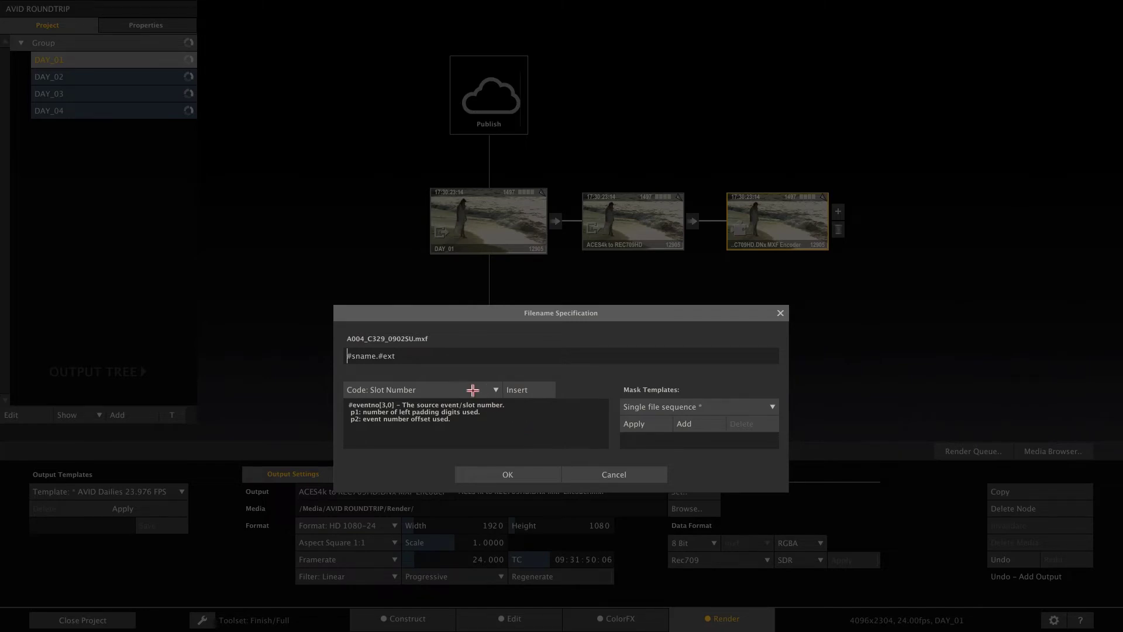
# Insert a Reel ID folder into the mask, giving #reelid\#sname.#ext
pyautogui.click(472, 390)
pyautogui.click(343, 500)
pyautogui.click(521, 391)
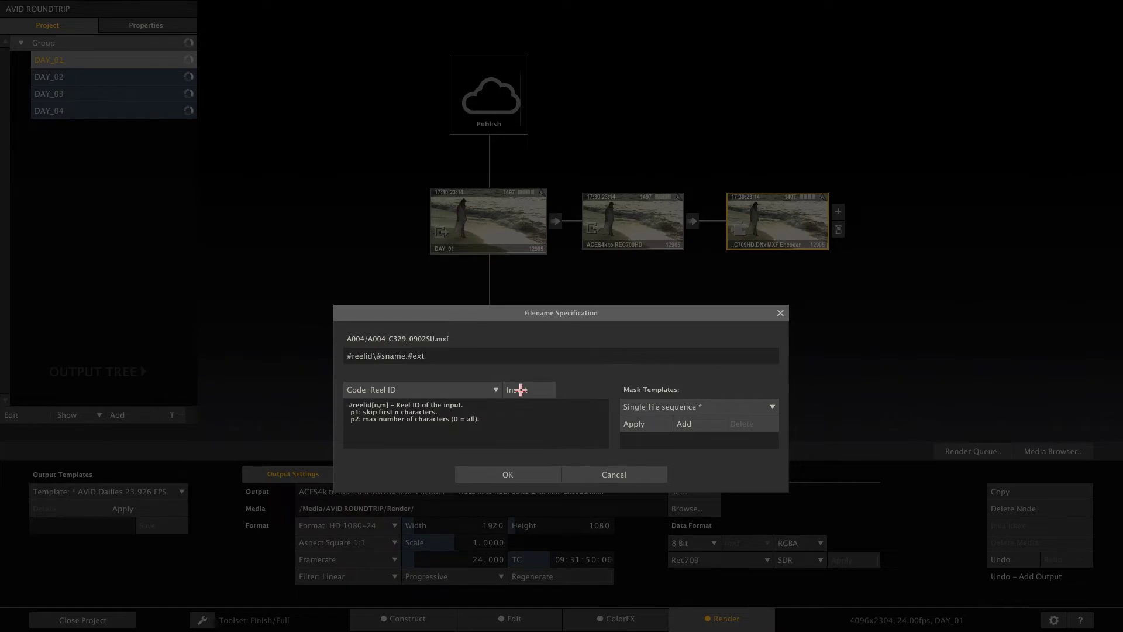
# Save the mask as template 'Dailies', select it and close the naming dialog
pyautogui.click(678, 406)
pyautogui.click(575, 421)
pyautogui.write('D')
pyautogui.write('ilies')
pyautogui.click(683, 423)
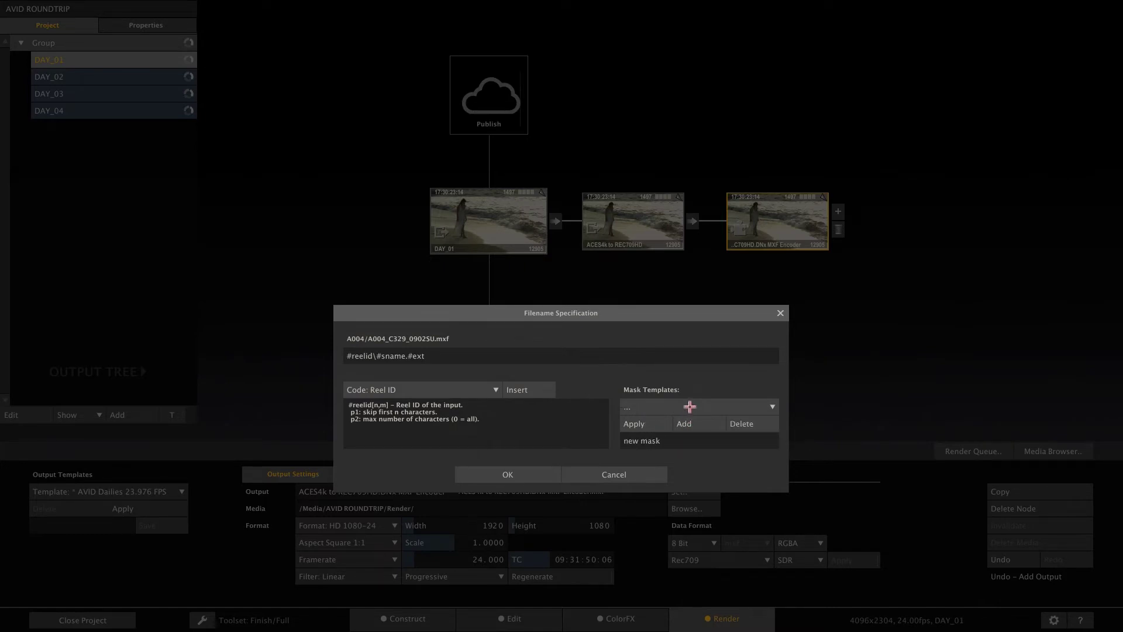
pyautogui.click(690, 407)
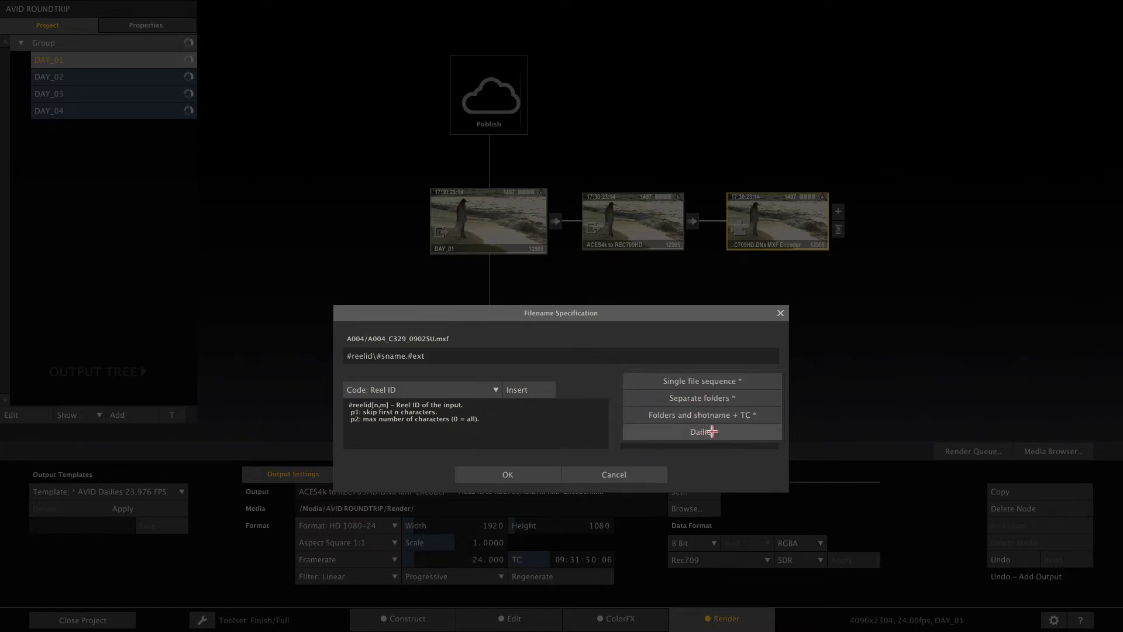
pyautogui.click(752, 432)
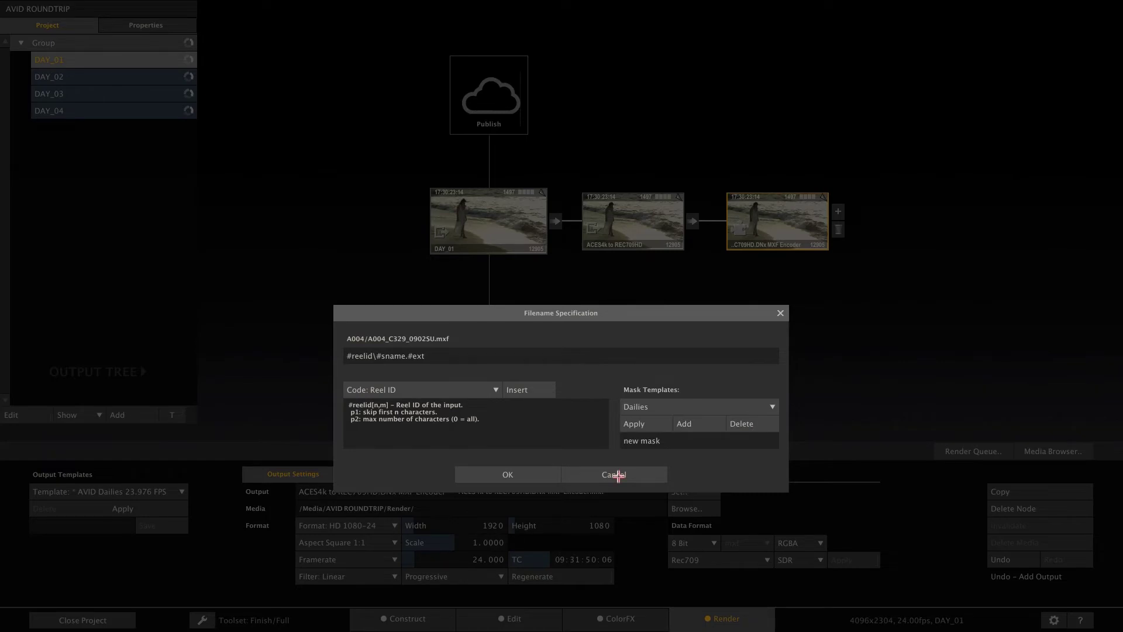
pyautogui.click(617, 474)
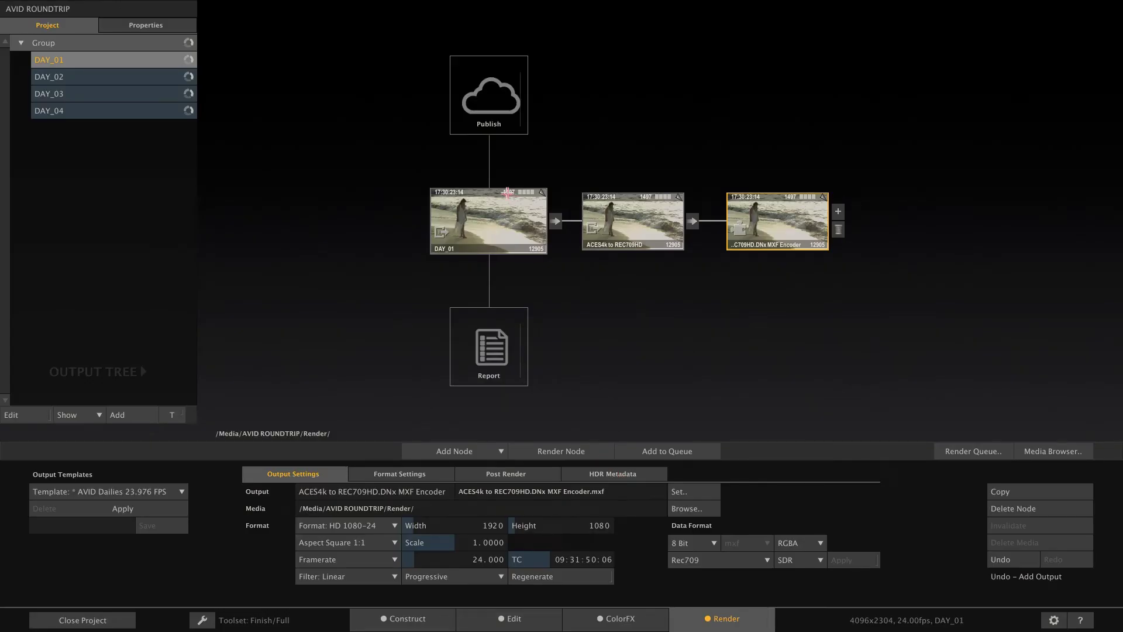
# Save the DAY_01 node's output tree as output template 'Dailies_tree'
pyautogui.click(492, 211)
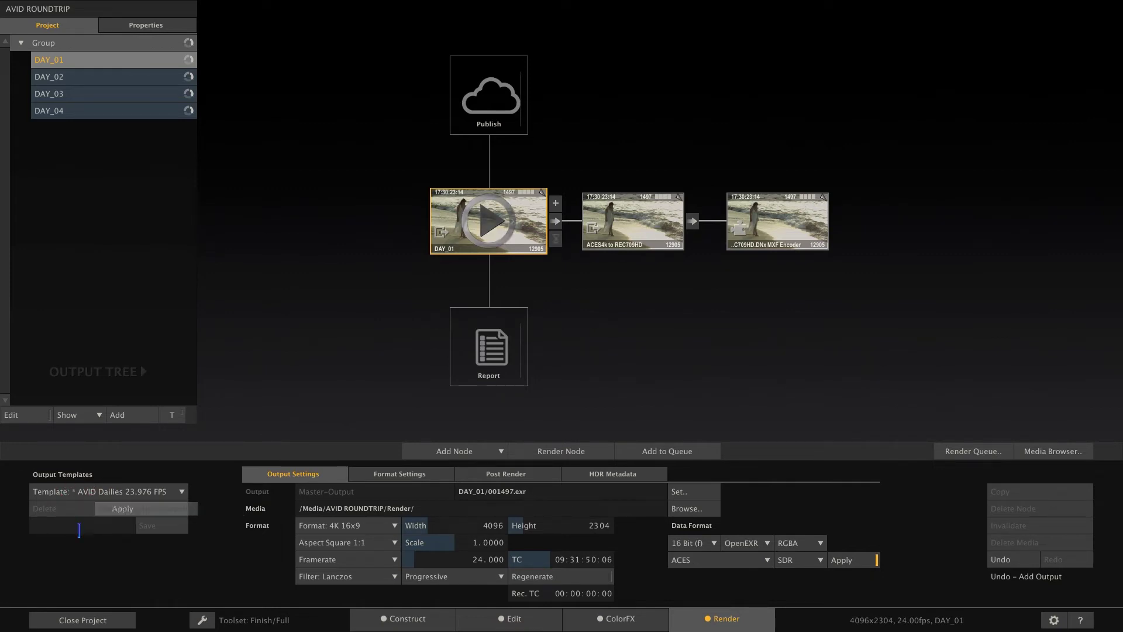
pyautogui.click(75, 526)
pyautogui.write('Dali')
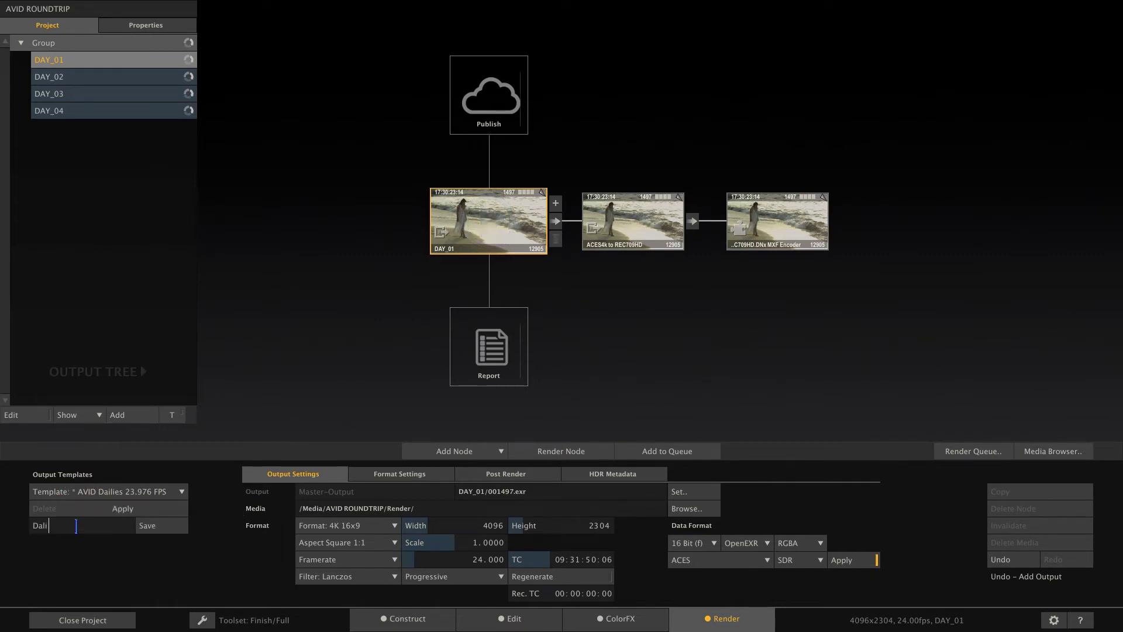
pyautogui.press('BackSpace')
pyautogui.press('BackSpace')
pyautogui.write('ilies_')
pyautogui.write('tre')
pyautogui.write('e')
pyautogui.click(154, 524)
pyautogui.click(769, 217)
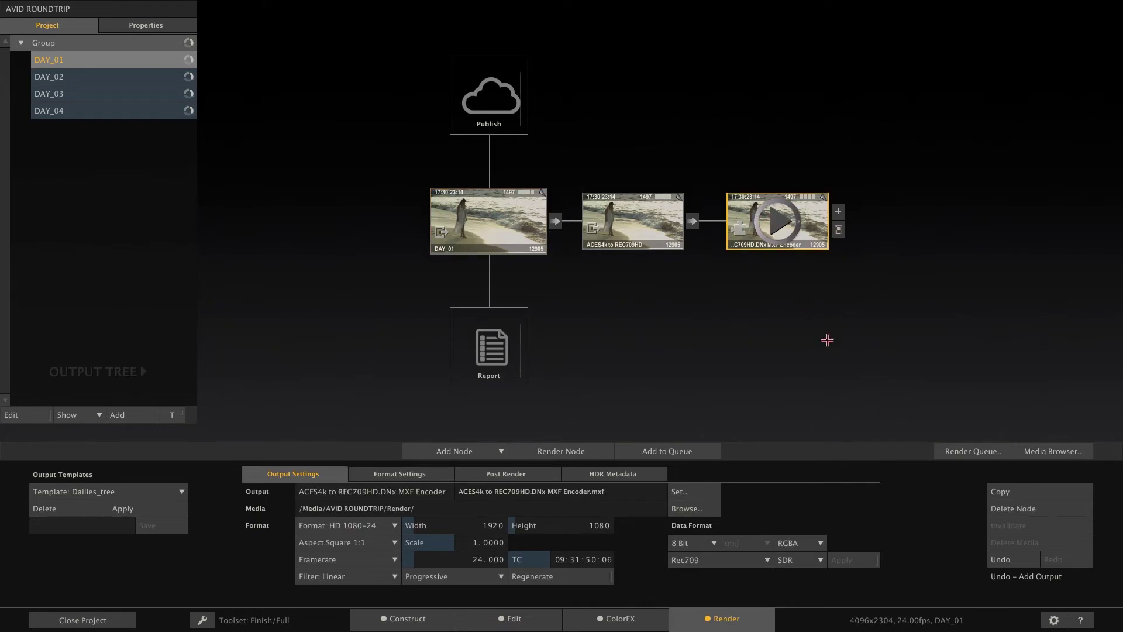
# Add the DNx MXF encoder to the Render Queue and start that item rendering
pyautogui.click(671, 451)
pyautogui.click(981, 452)
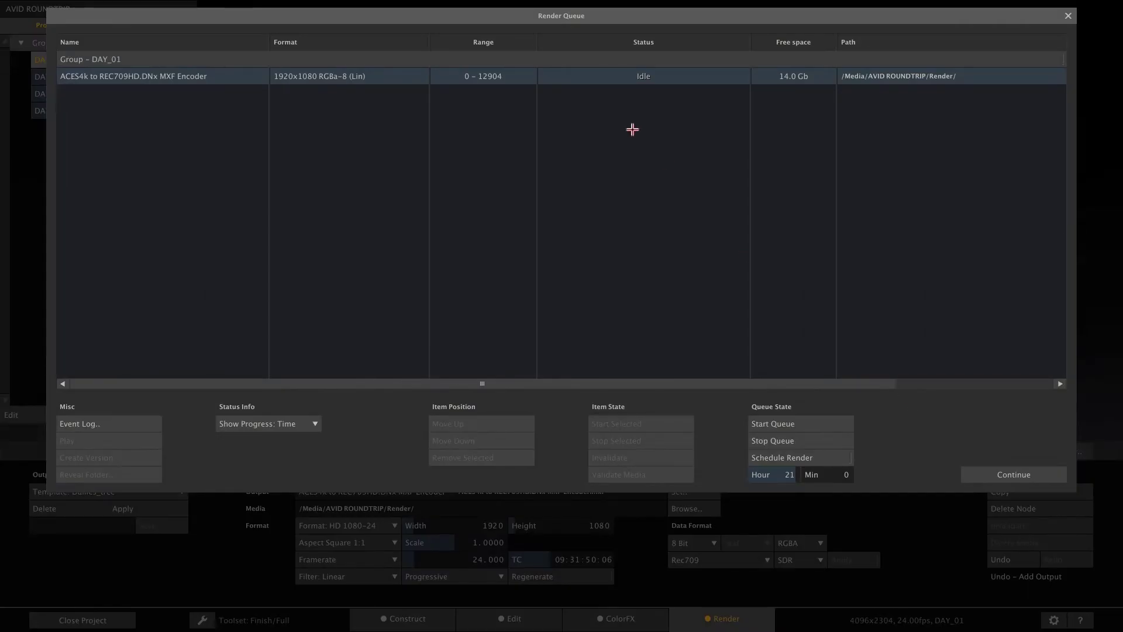
pyautogui.click(488, 77)
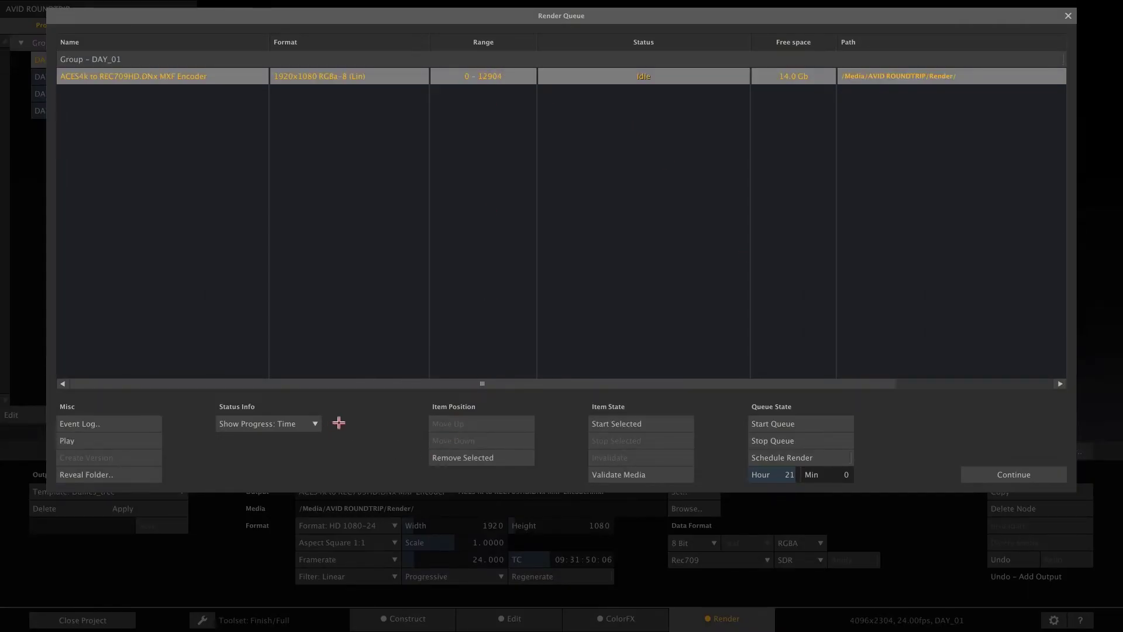
pyautogui.click(593, 425)
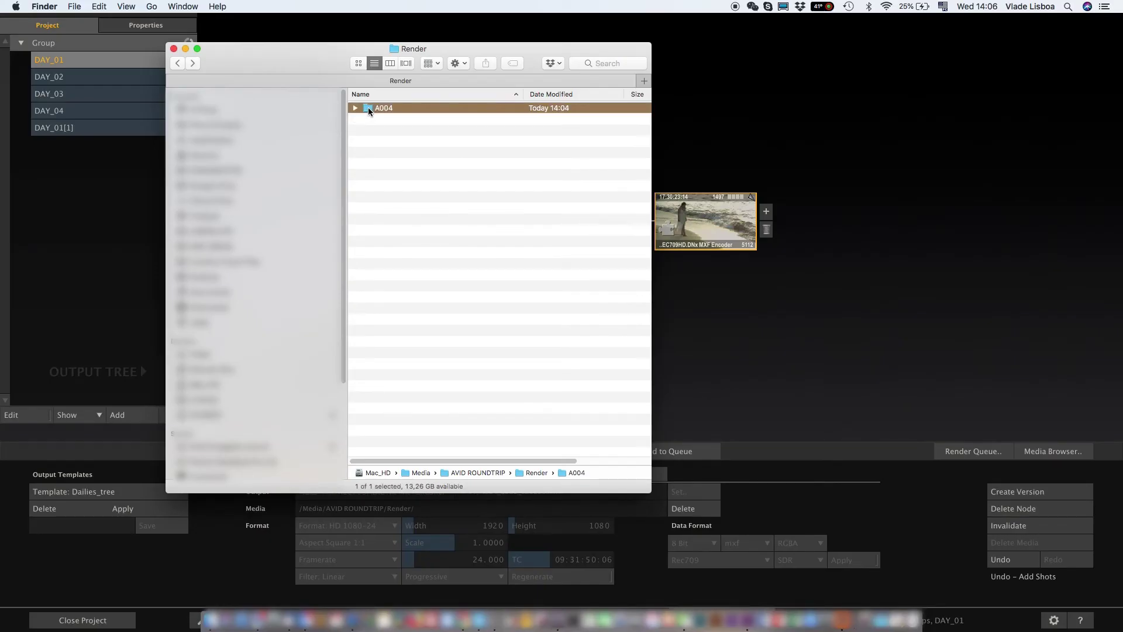
# Open the A004 folder to see its 39 rendered MXF files
pyautogui.doubleClick(367, 107)
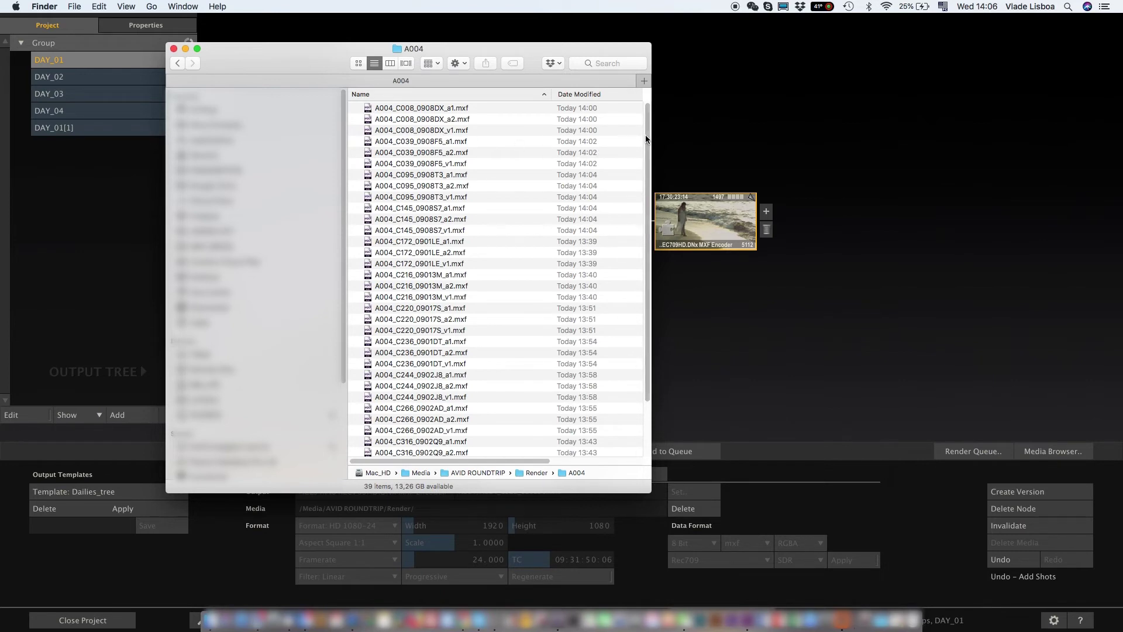
pyautogui.moveTo(648, 141)
pyautogui.mouseDown()
pyautogui.moveTo(647, 163)
pyautogui.moveTo(652, 133)
pyautogui.moveTo(855, 165)
pyautogui.mouseUp()
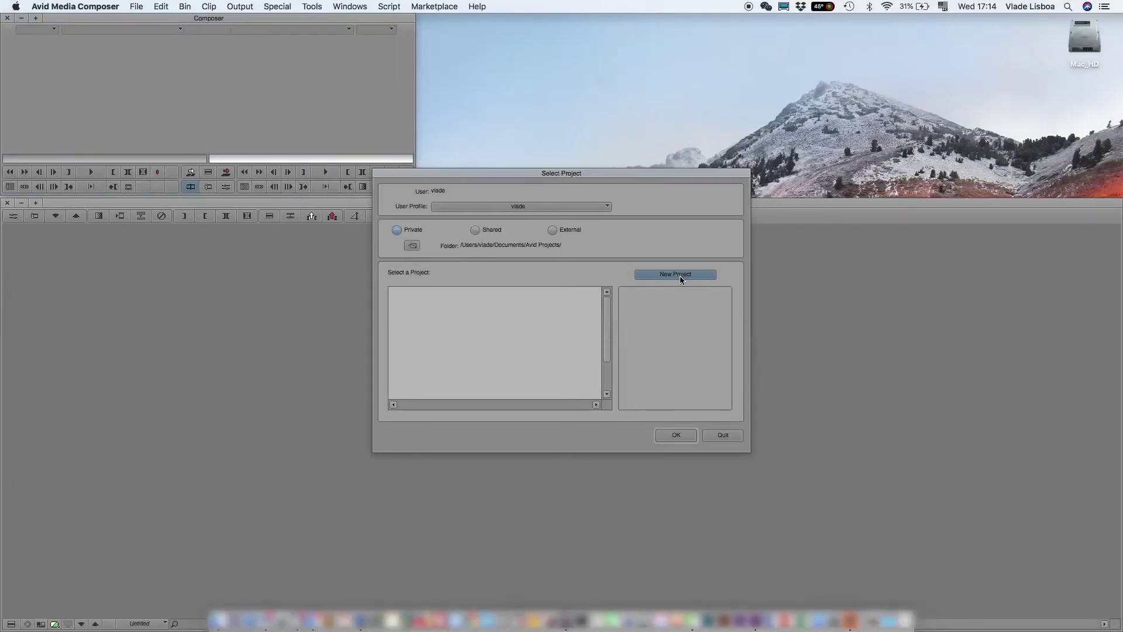
# Create and open project 'Scratch 2 Avid', then float its bin as a separate window
pyautogui.click(680, 276)
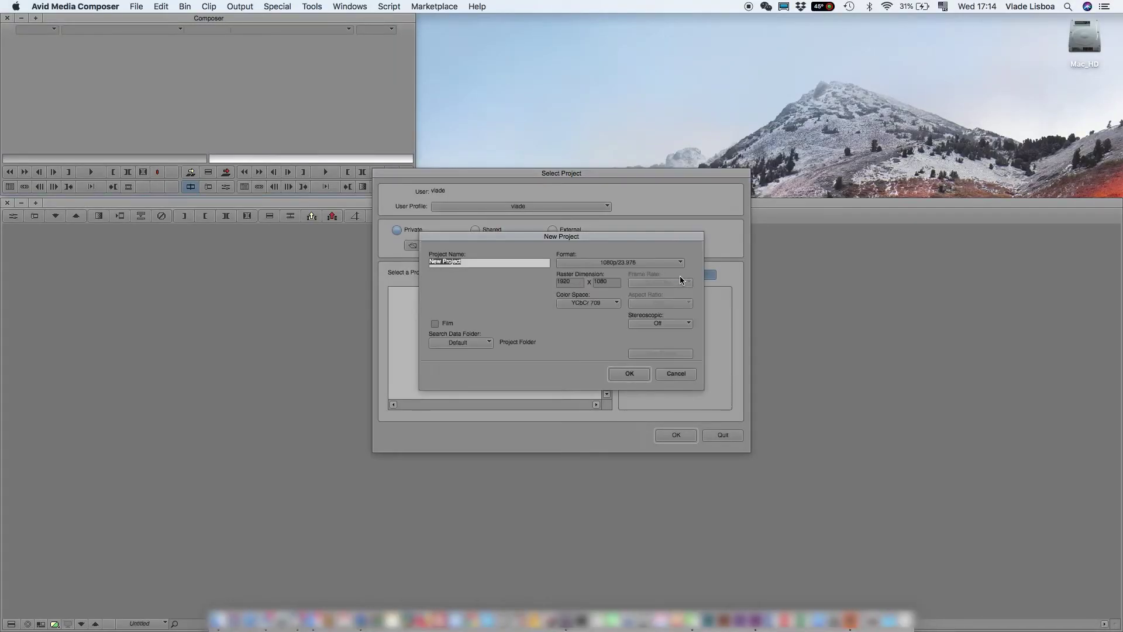
pyautogui.write('Scr')
pyautogui.press('BackSpace')
pyautogui.press('Return')
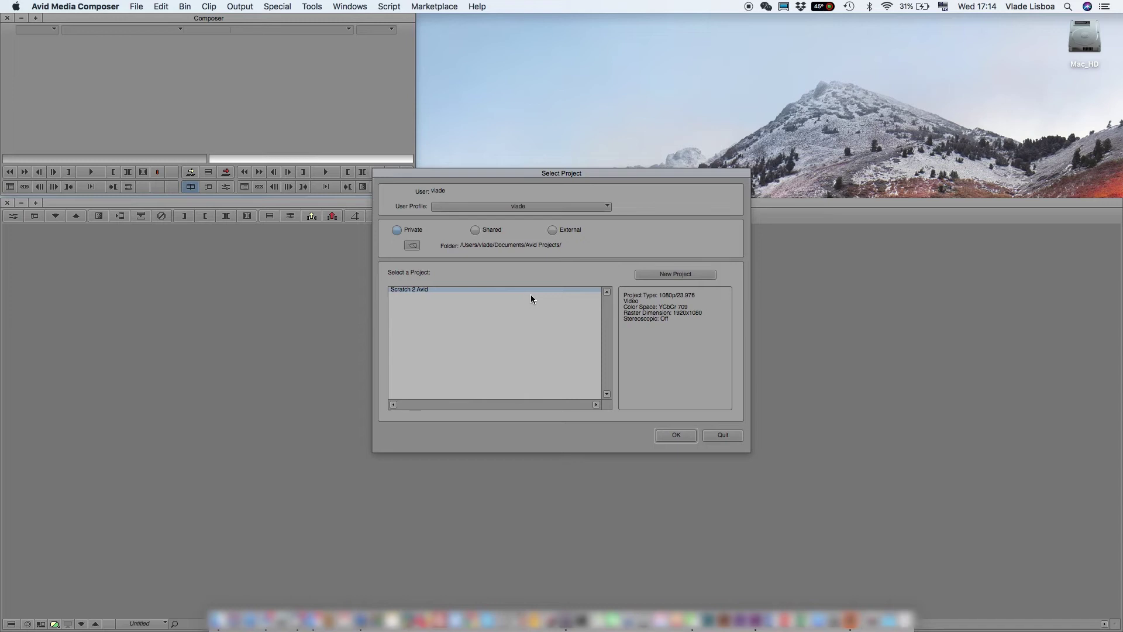
pyautogui.click(676, 435)
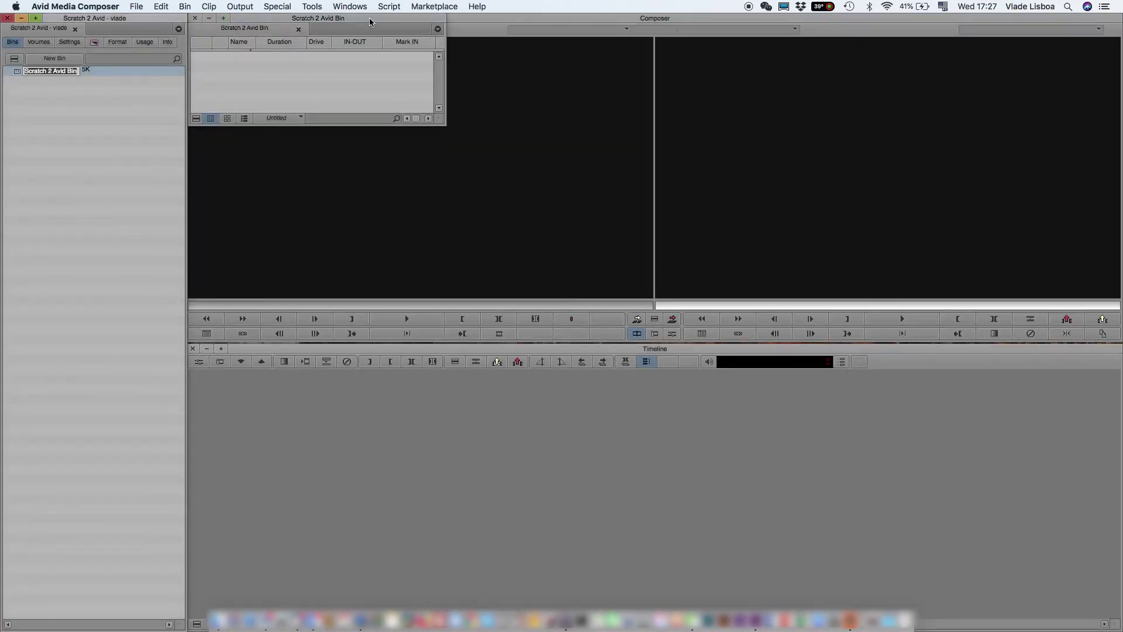
pyautogui.moveTo(369, 18)
pyautogui.mouseDown()
pyautogui.moveTo(432, 124)
pyautogui.moveTo(393, 24)
pyautogui.moveTo(413, 52)
pyautogui.mouseUp()
# Rename the Scratch 2 Avid Bin in the Project window to Dailies_Day01
pyautogui.click(51, 70)
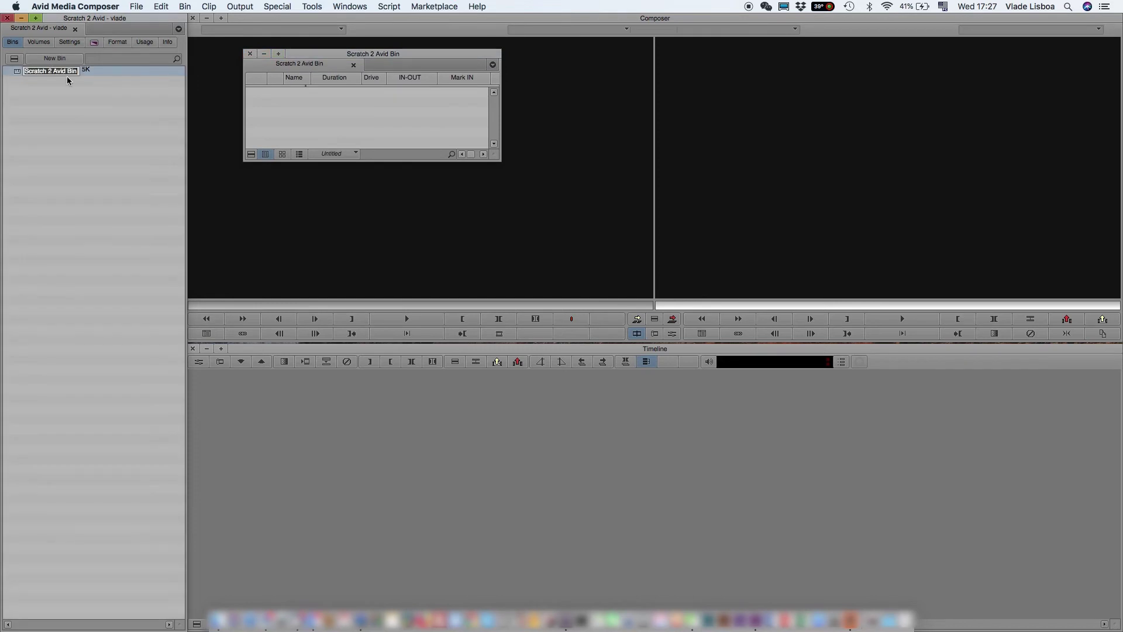
pyautogui.write('Dailies_Day01')
pyautogui.press('Return')
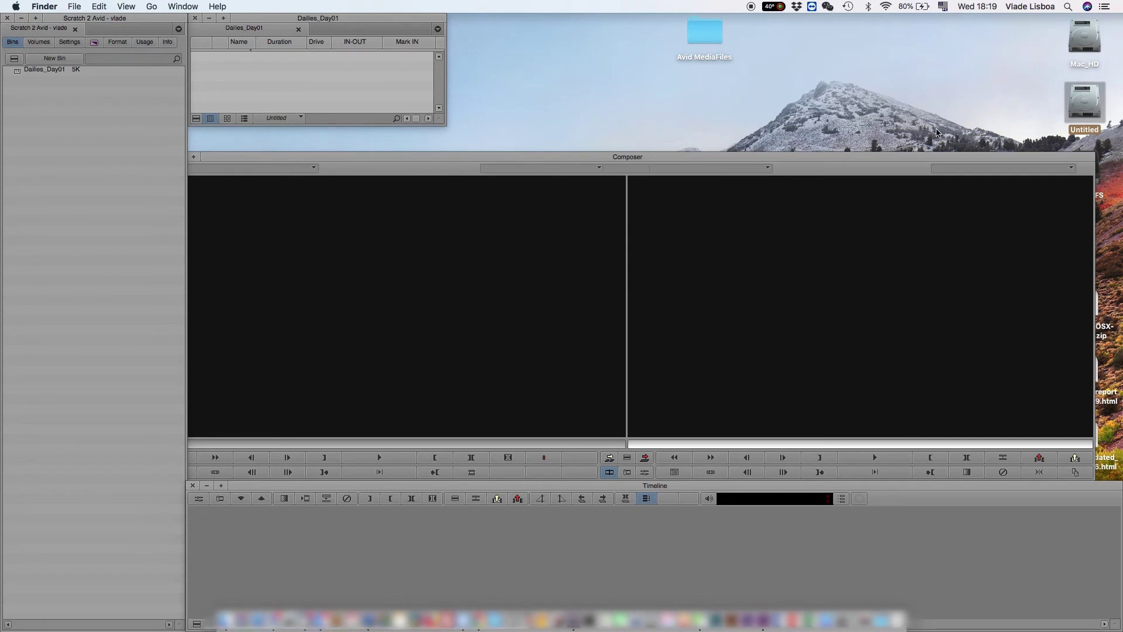
# Copy the Avid MediaFiles folder onto the Untitled drive and open its MXF folder
pyautogui.doubleClick(1083, 105)
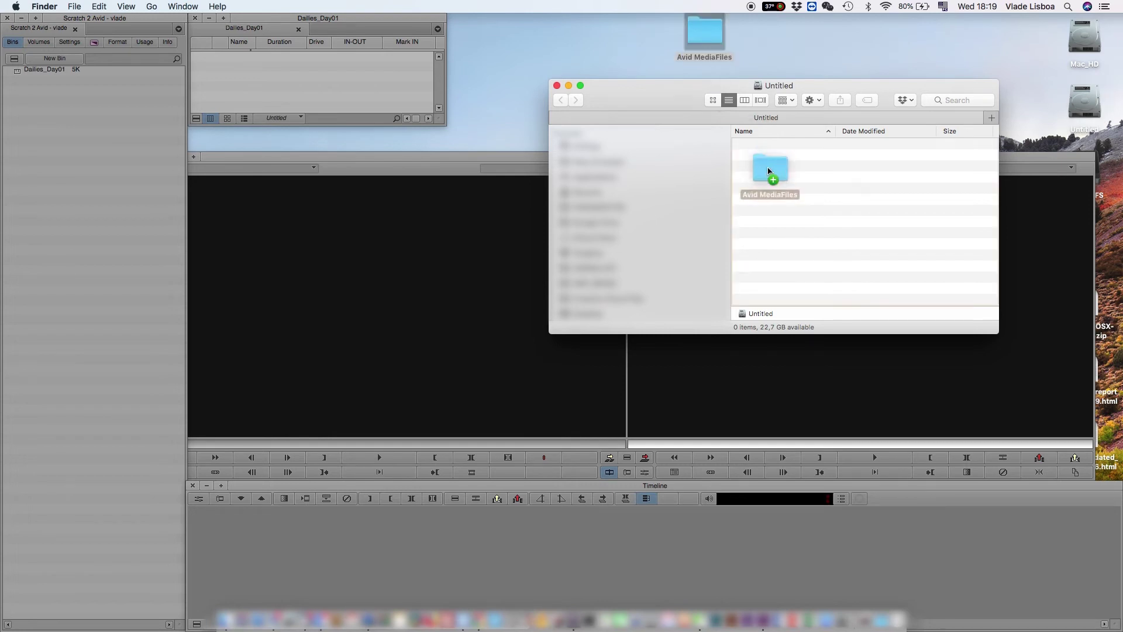
pyautogui.moveTo(703, 31); pyautogui.dragTo(748, 163)
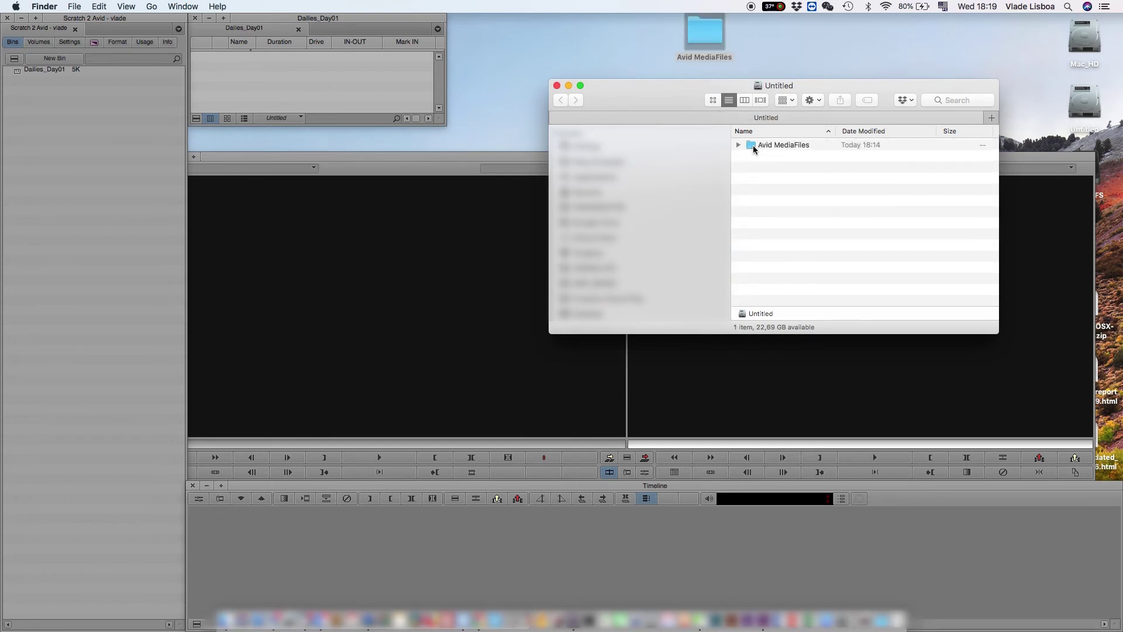
pyautogui.doubleClick(753, 145)
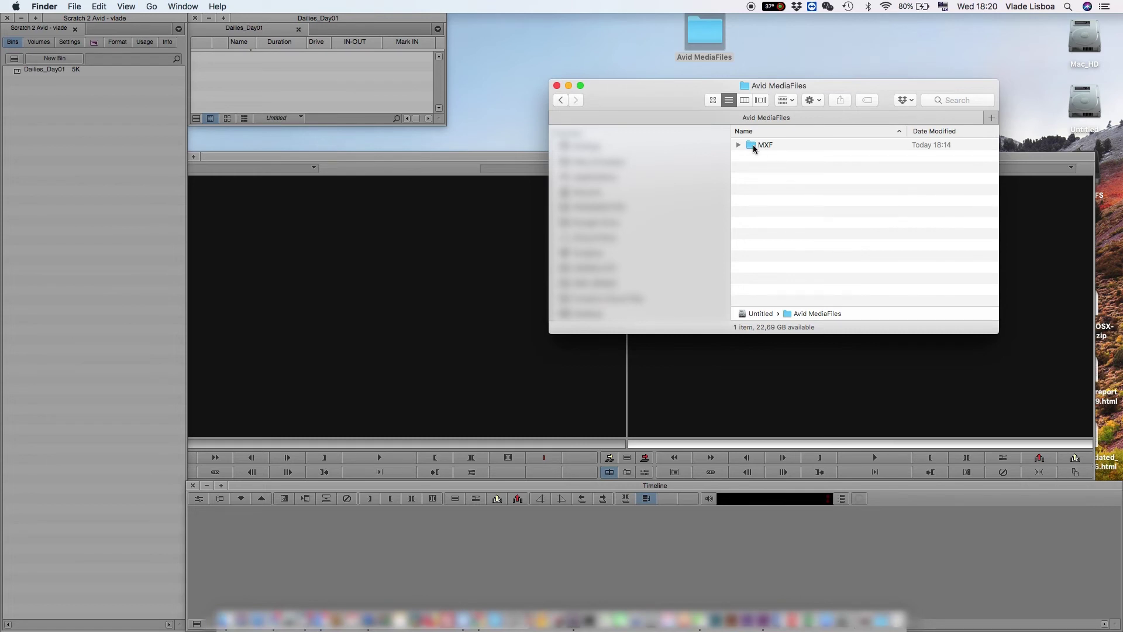
pyautogui.doubleClick(753, 145)
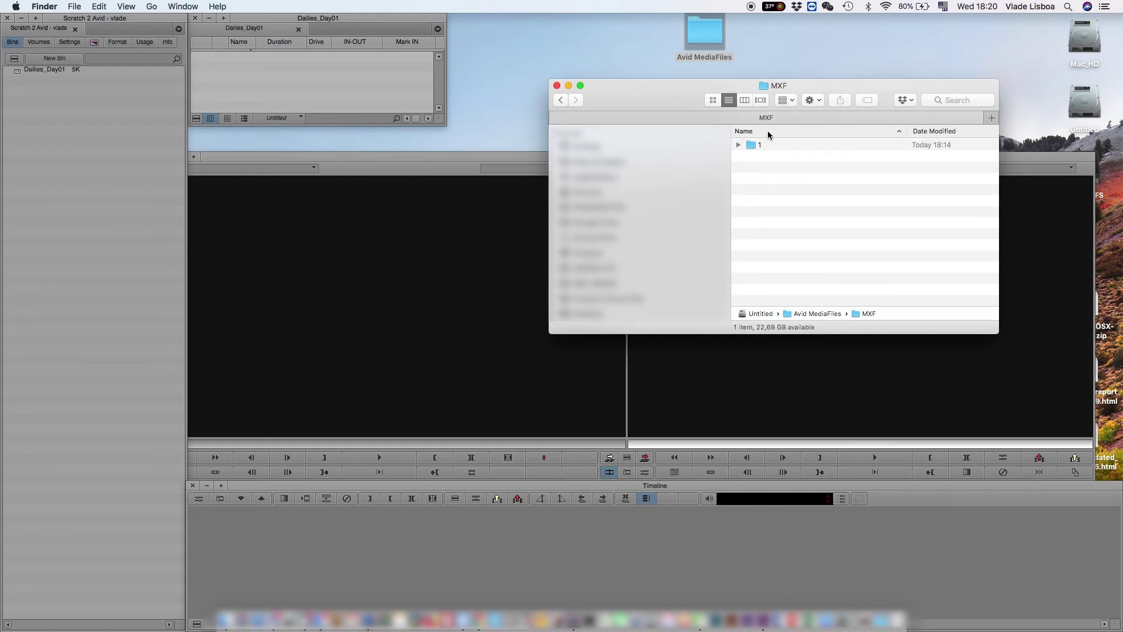
# Open Mac_HD > Media > AVID ROUNDTRIP > Render > A004 in a second Finder window
pyautogui.doubleClick(1084, 35)
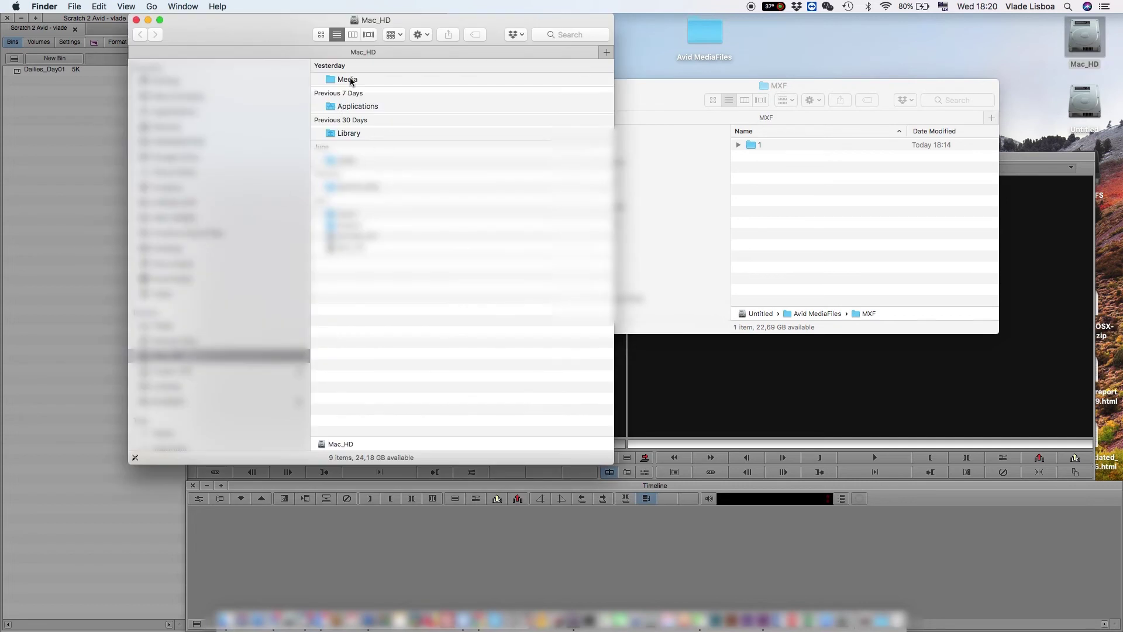
pyautogui.doubleClick(350, 79)
pyautogui.doubleClick(351, 112)
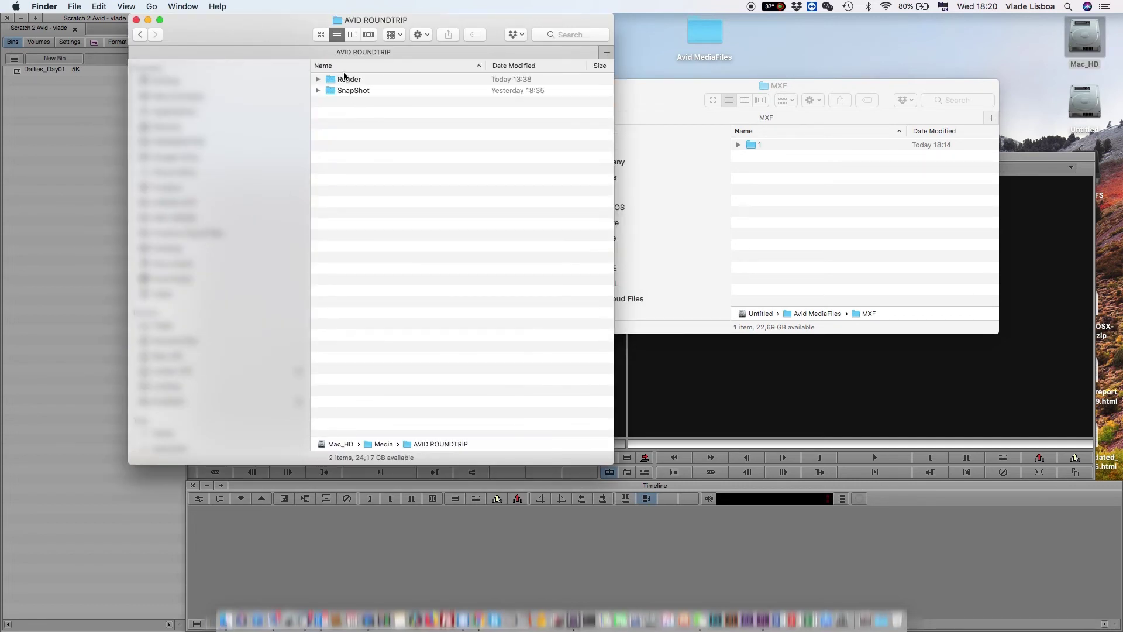
pyautogui.doubleClick(344, 79)
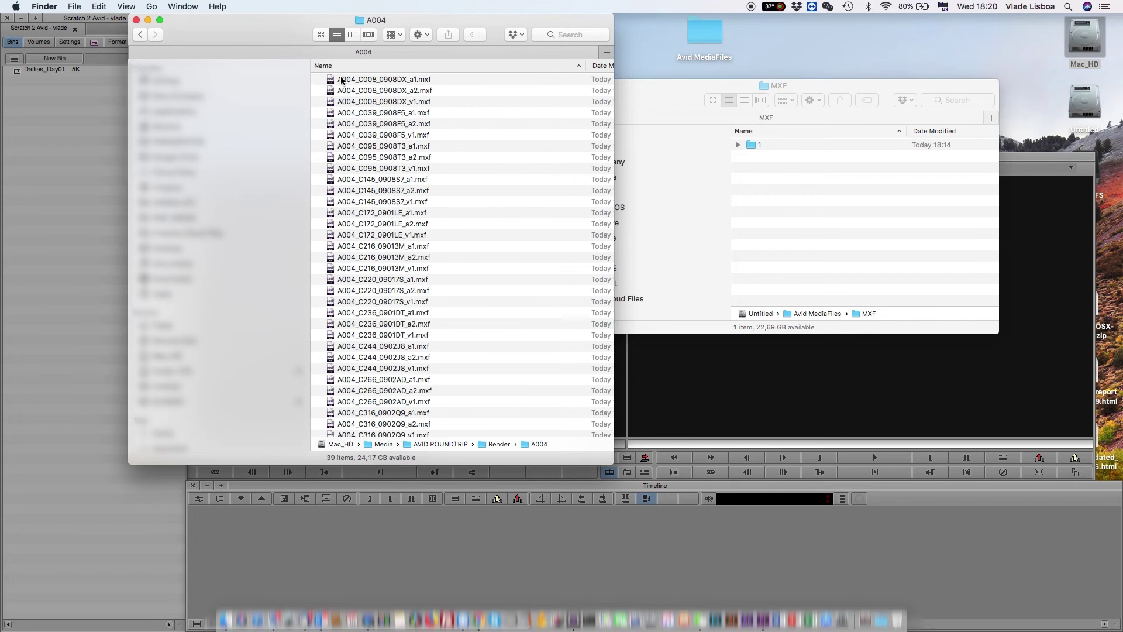
# Copy all 39 rendered A004 MXF files into folder 1 under Avid MediaFiles/MXF
pyautogui.moveTo(290, 24); pyautogui.dragTo(211, 71)
pyautogui.press('super+a')
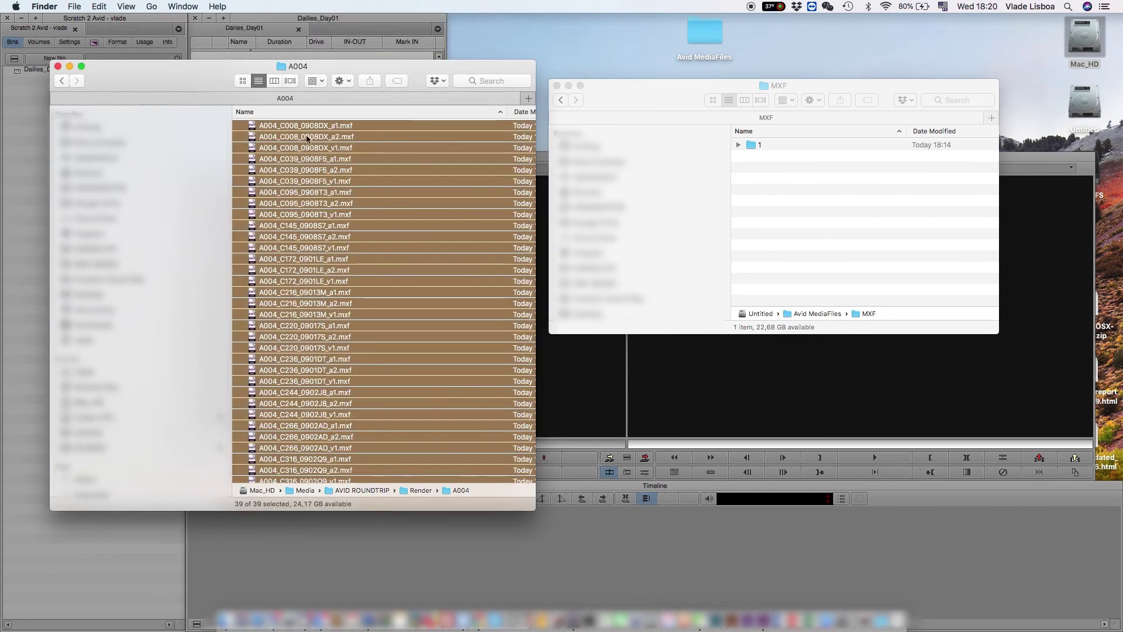
pyautogui.moveTo(305, 126); pyautogui.dragTo(754, 144)
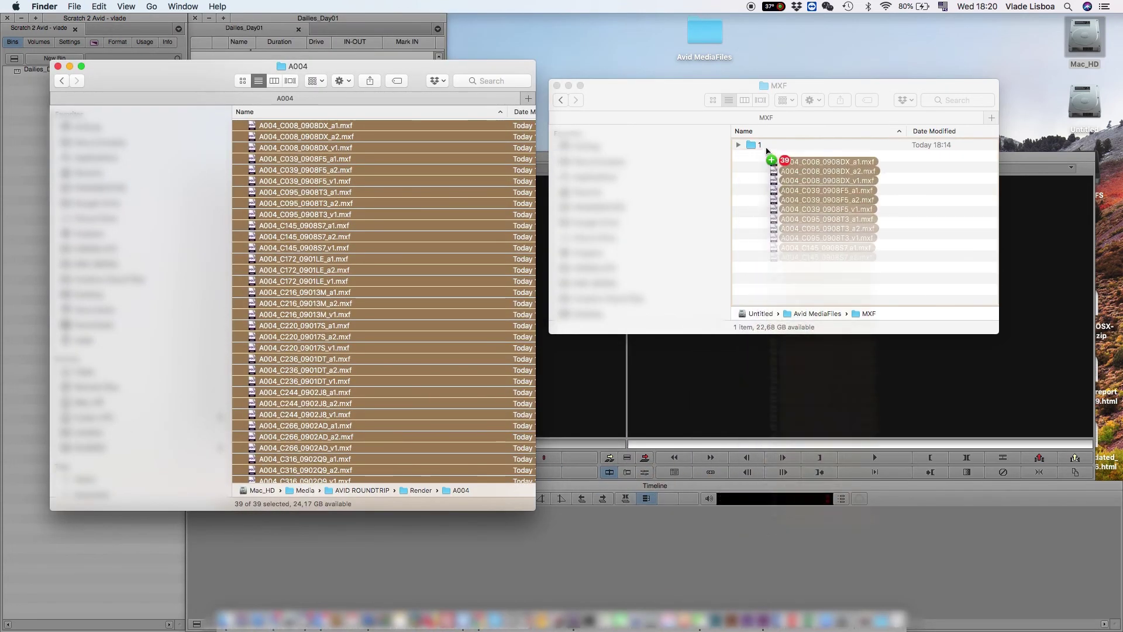
pyautogui.click(735, 372)
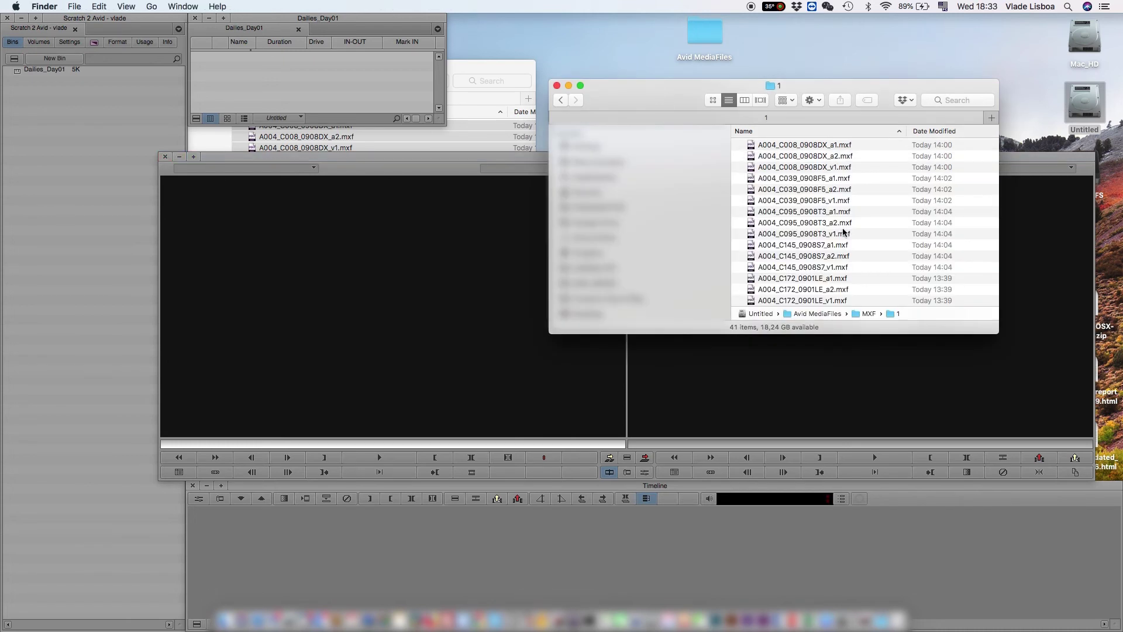
pyautogui.scroll(-5, 874, 241)
pyautogui.scroll(-3, 875, 242)
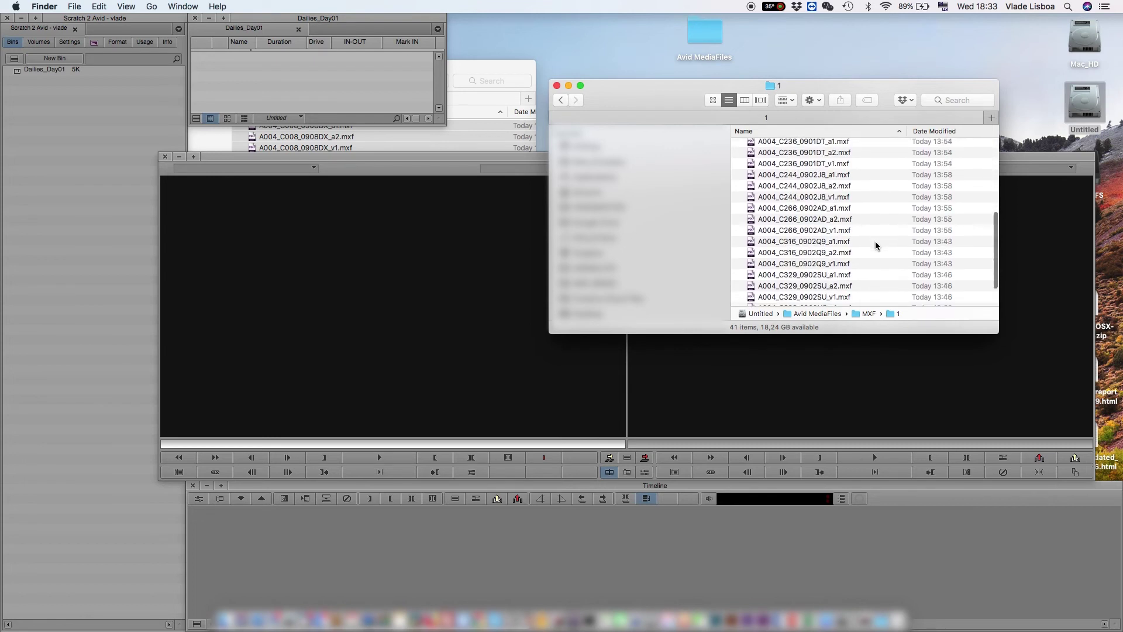
pyautogui.scroll(-3, 874, 241)
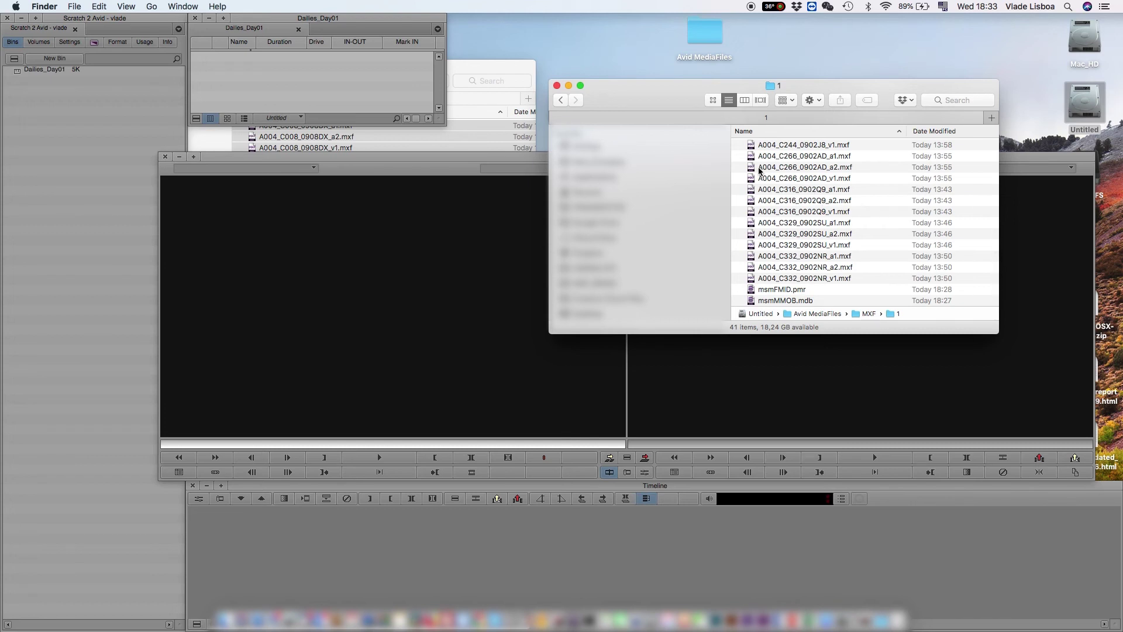
# Rename MXF folder 1 to Day_01 and open it to view the 41 items
pyautogui.click(561, 100)
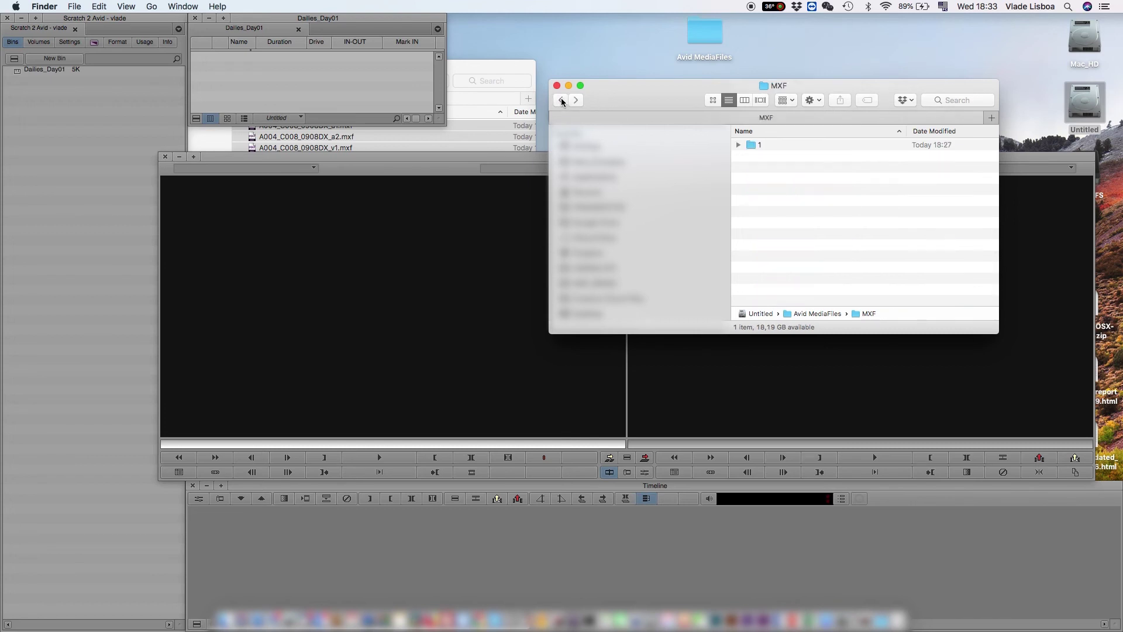
pyautogui.click(756, 145)
pyautogui.press('Return')
pyautogui.write('Da')
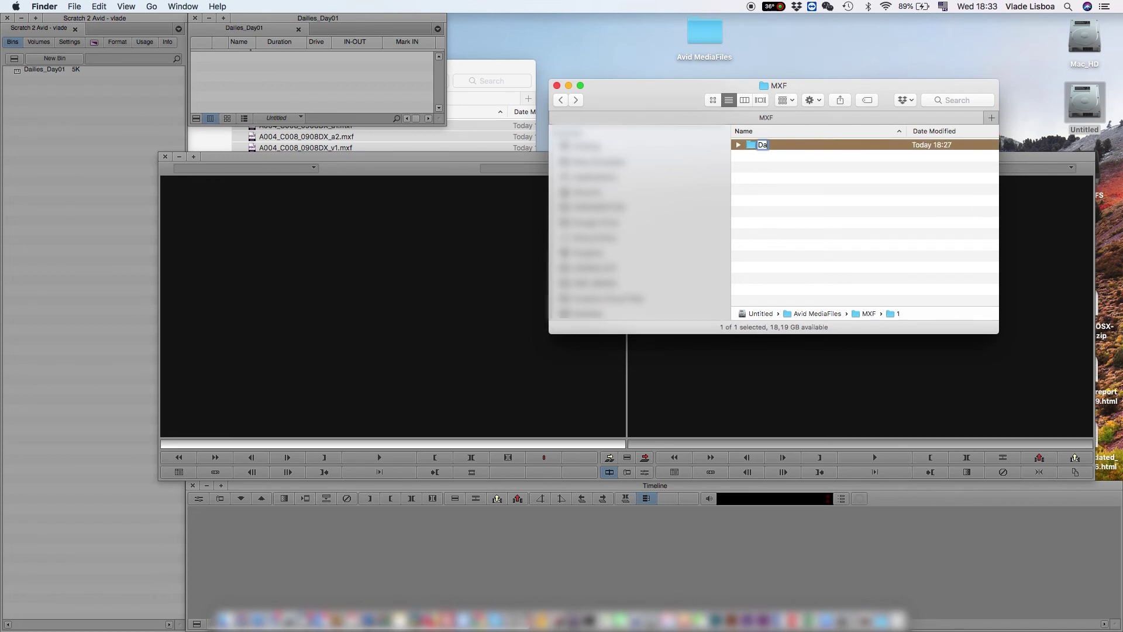
pyautogui.write('y_01')
pyautogui.press('Return')
pyautogui.doubleClick(752, 145)
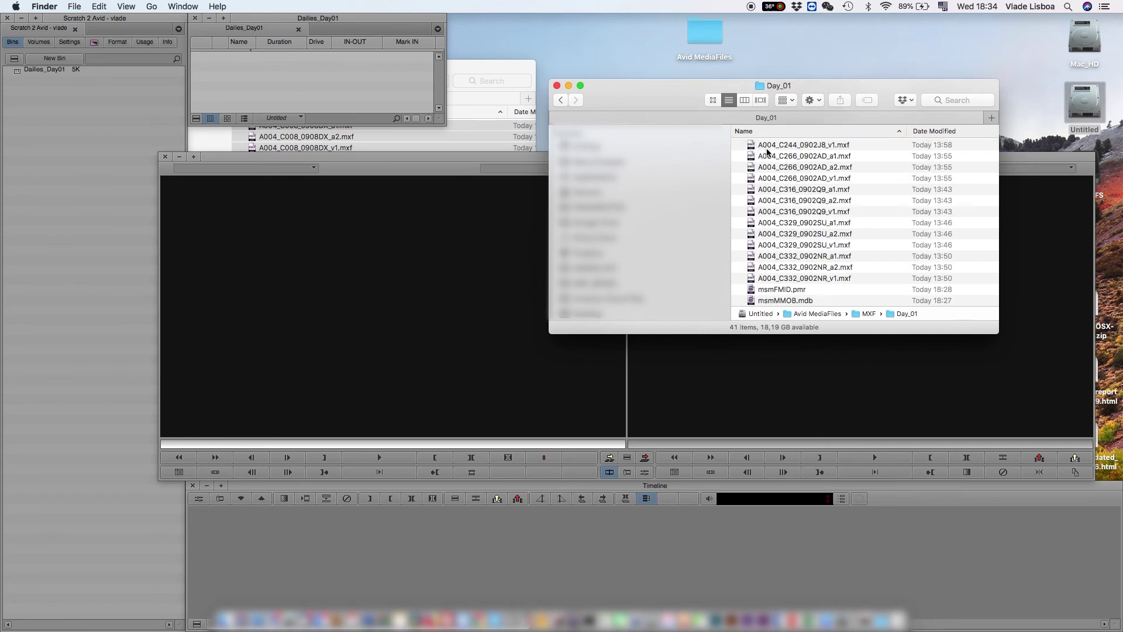
pyautogui.scroll(-5, 854, 186)
pyautogui.scroll(2, 854, 185)
pyautogui.scroll(2, 854, 185)
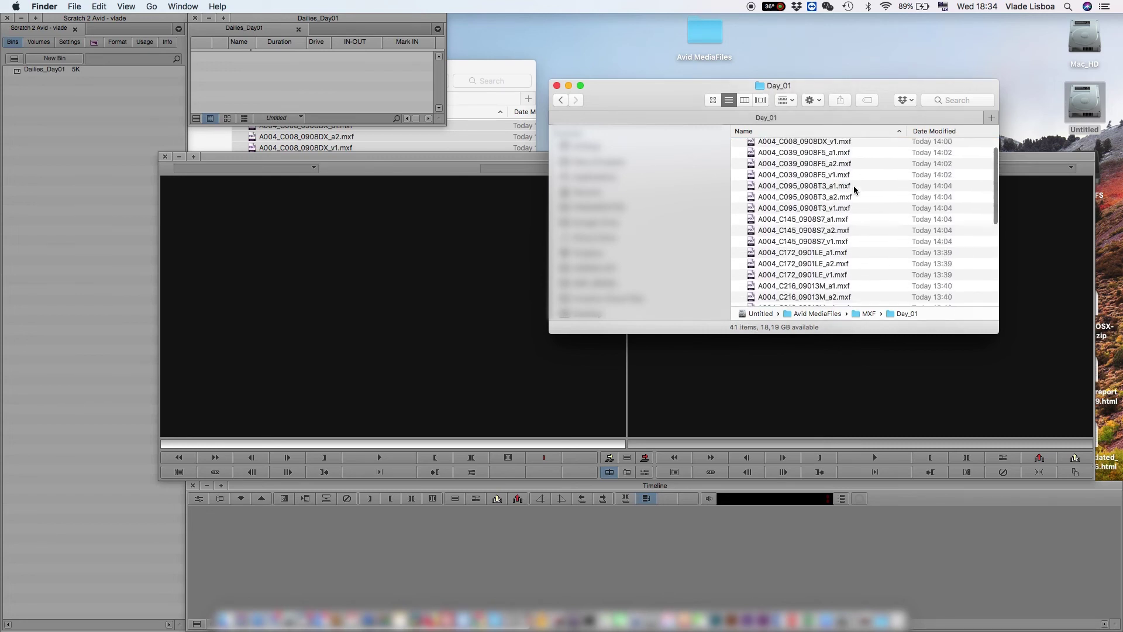
pyautogui.scroll(2, 853, 185)
pyautogui.scroll(1, 853, 185)
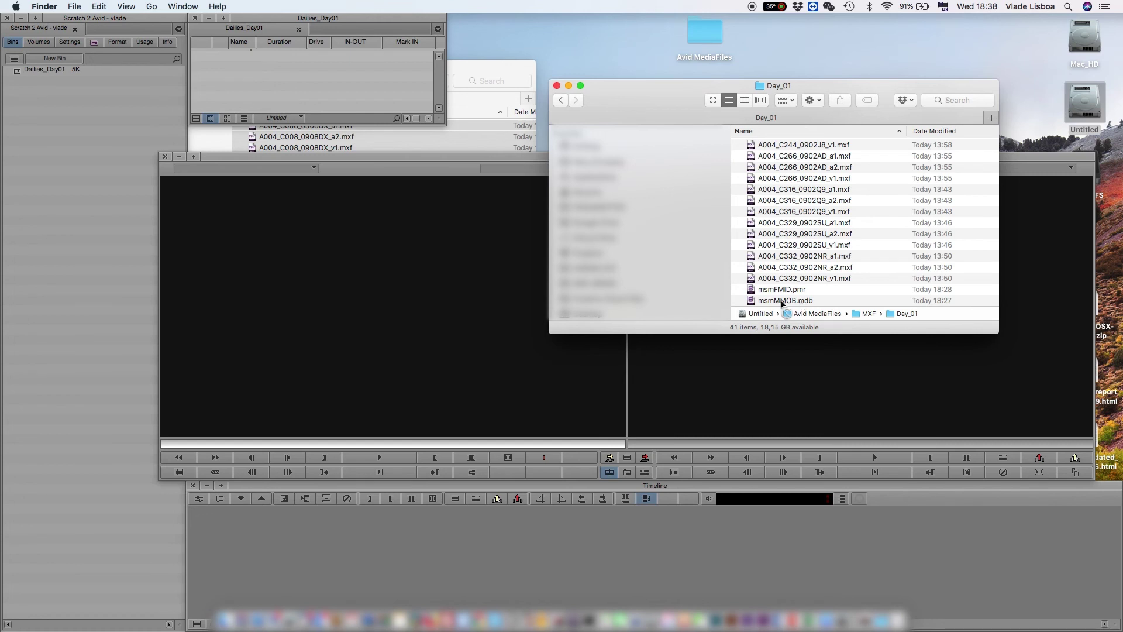
# Import msmMMOB.mdb from Day_01 into the Dailies_Day01 bin and widen the bin window
pyautogui.moveTo(800, 300)
pyautogui.mouseDown()
pyautogui.moveTo(333, 118)
pyautogui.moveTo(281, 67)
pyautogui.mouseUp()
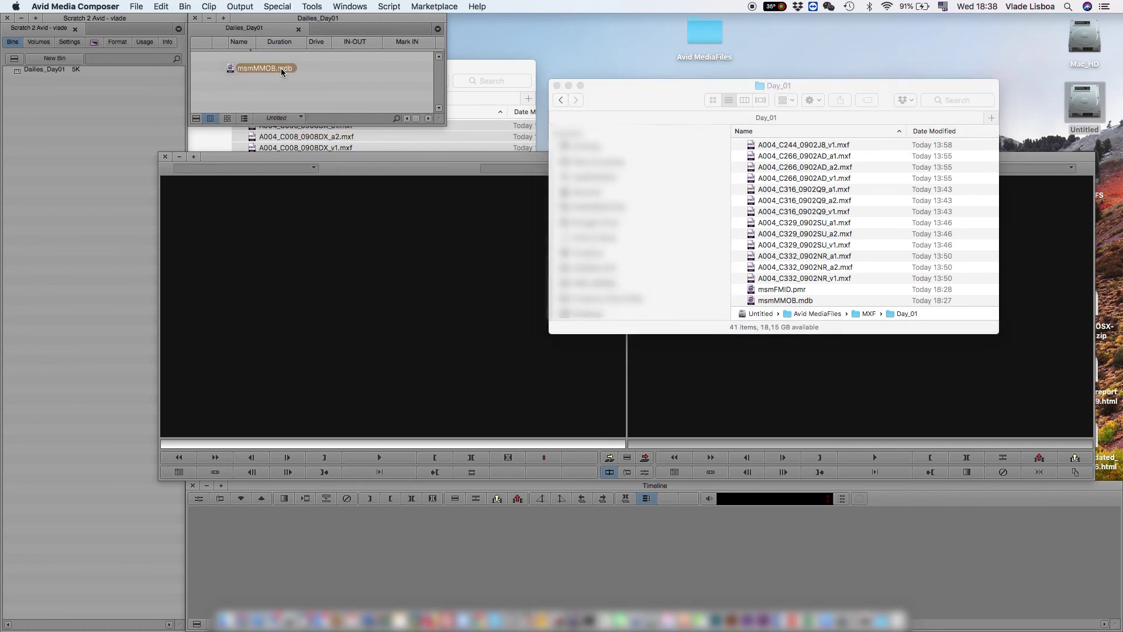
pyautogui.moveTo(441, 120)
pyautogui.mouseDown()
pyautogui.moveTo(444, 208)
pyautogui.moveTo(931, 197)
pyautogui.moveTo(1110, 210)
pyautogui.mouseUp()
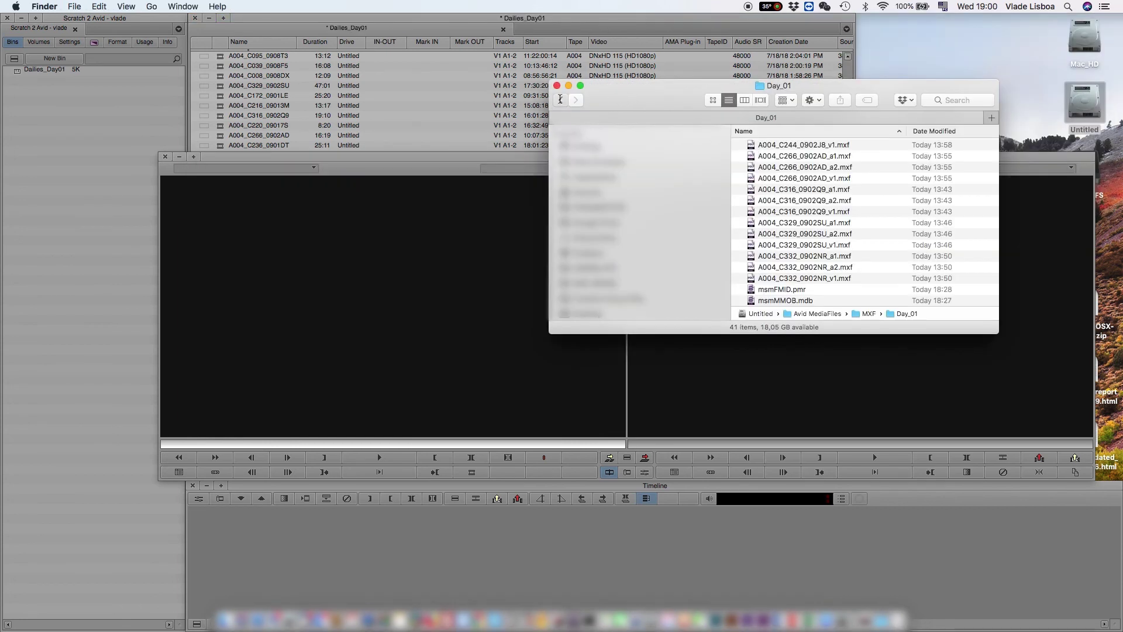
# Create a new folder named 1 inside the MXF folder
pyautogui.click(561, 99)
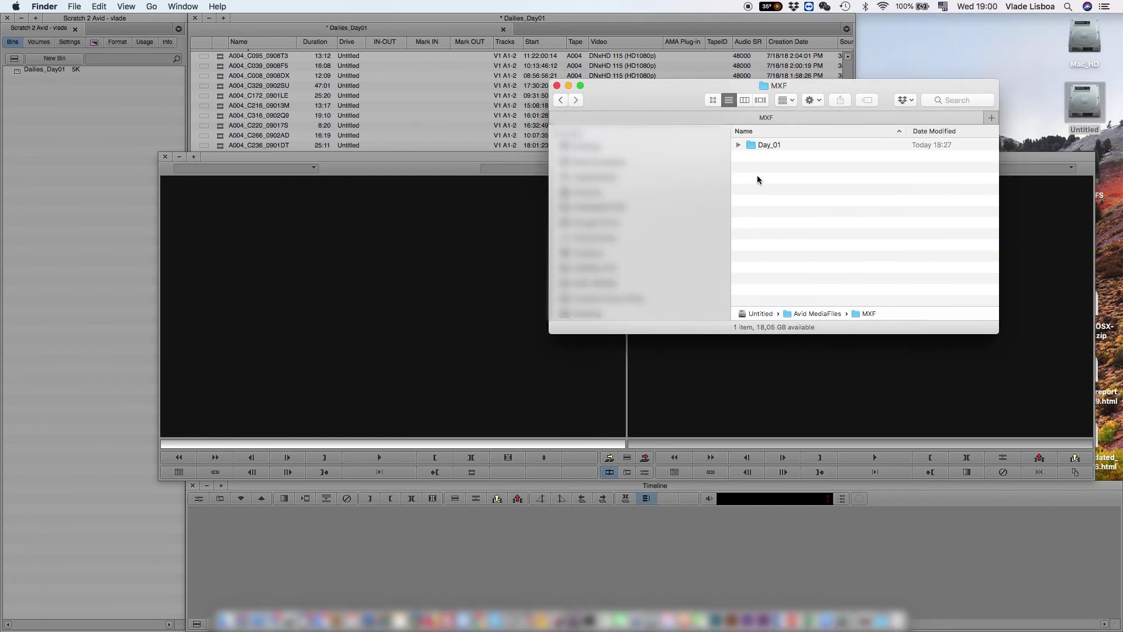
pyautogui.rightClick(758, 179)
pyautogui.click(776, 187)
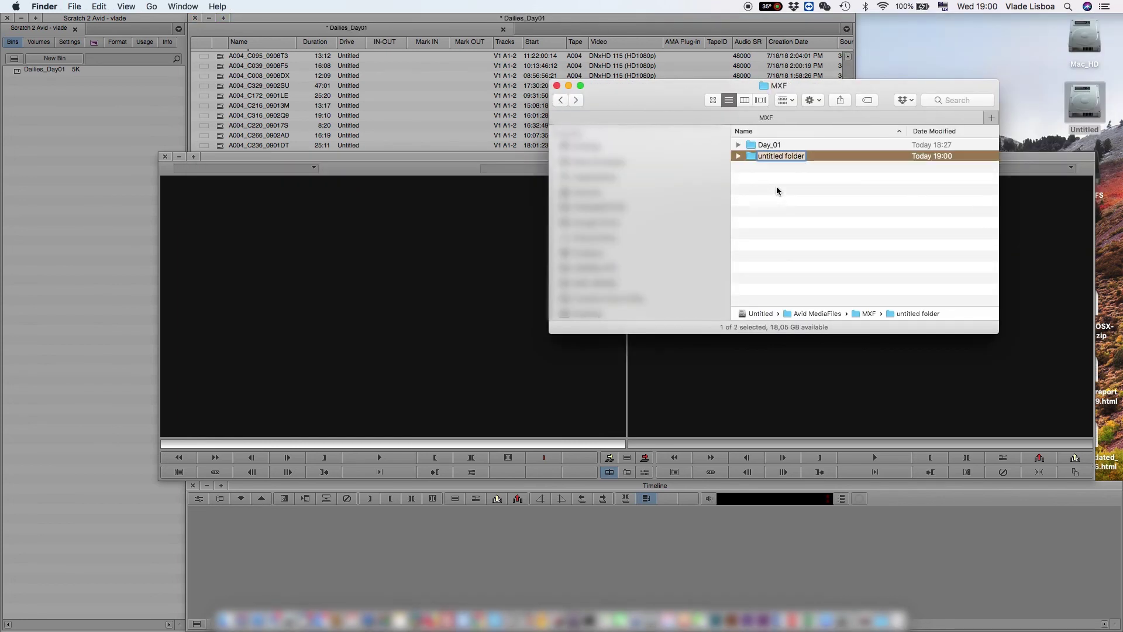
pyautogui.write('1')
pyautogui.press('Return')
# Check the new folder's contents, then rename it Day_02
pyautogui.click(707, 346)
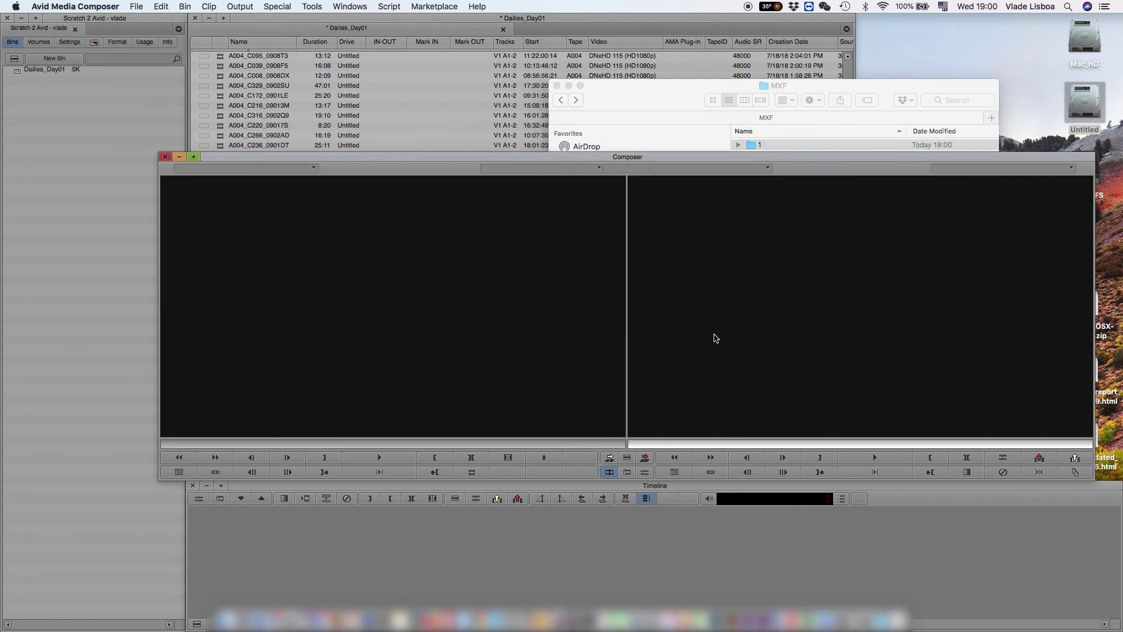
pyautogui.click(755, 144)
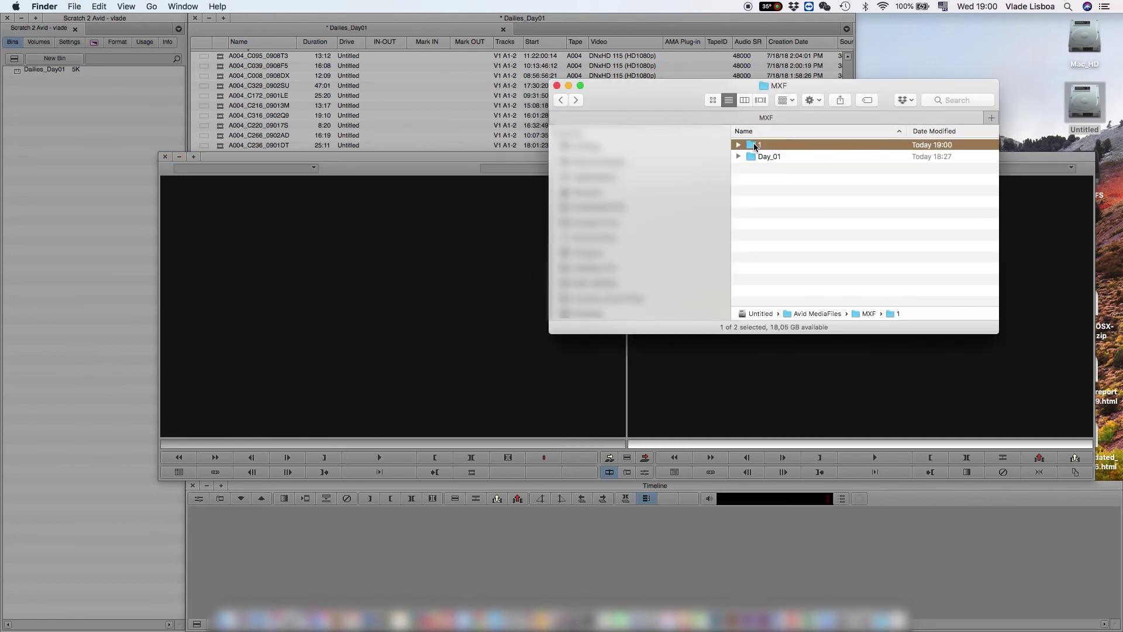
pyautogui.doubleClick(756, 145)
pyautogui.click(557, 100)
pyautogui.click(761, 147)
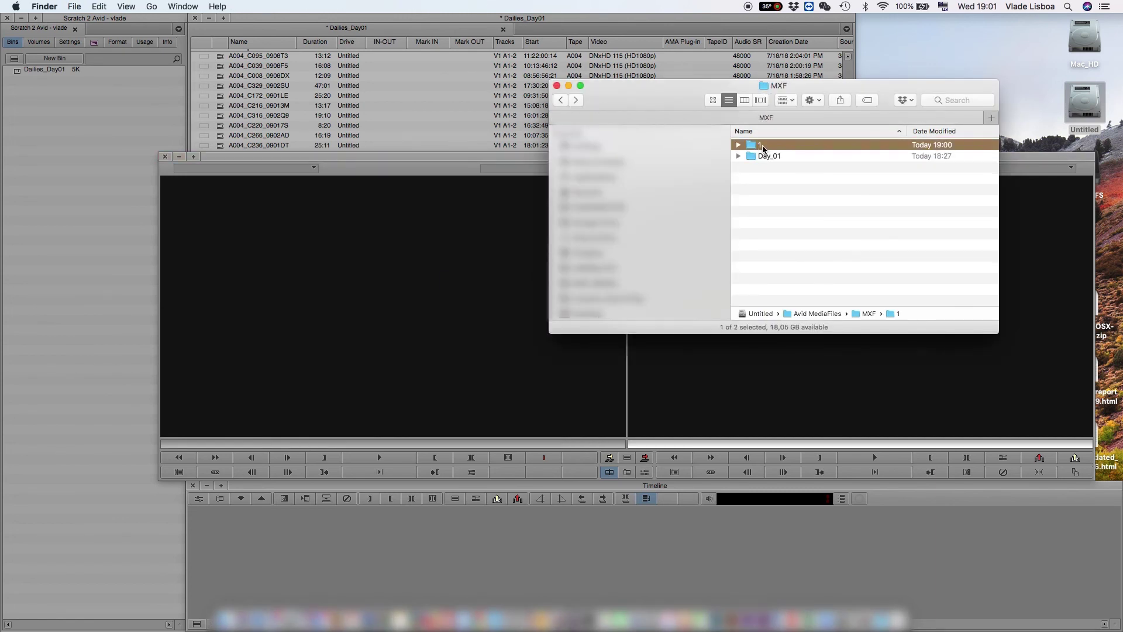
pyautogui.write('Day_')
pyautogui.write('02')
pyautogui.press('Return')
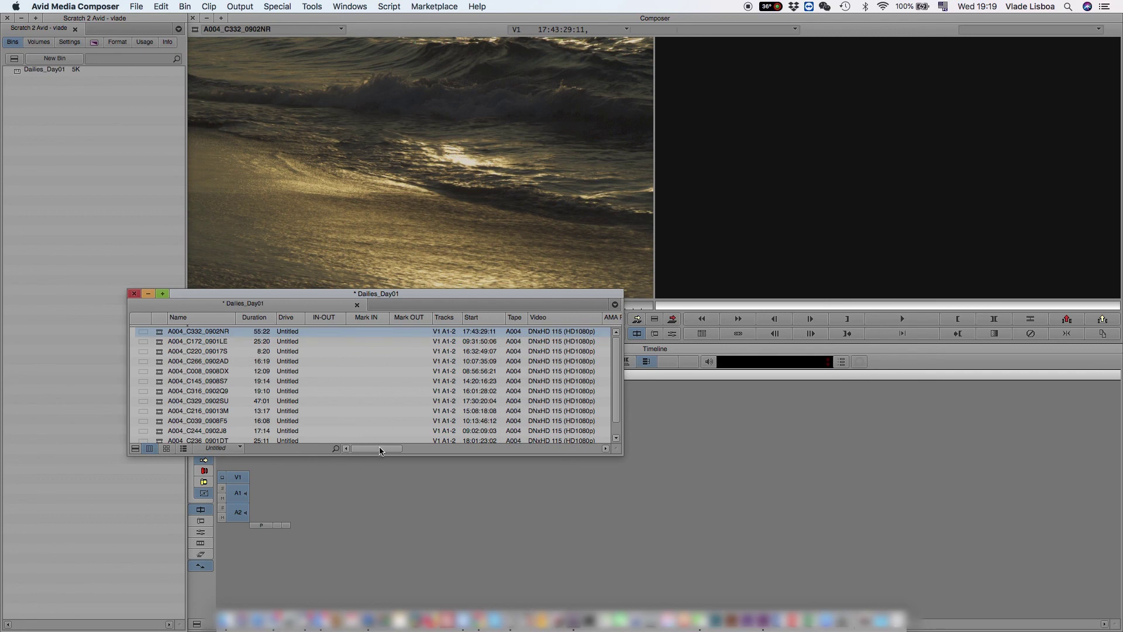
pyautogui.moveTo(380, 448); pyautogui.dragTo(581, 455)
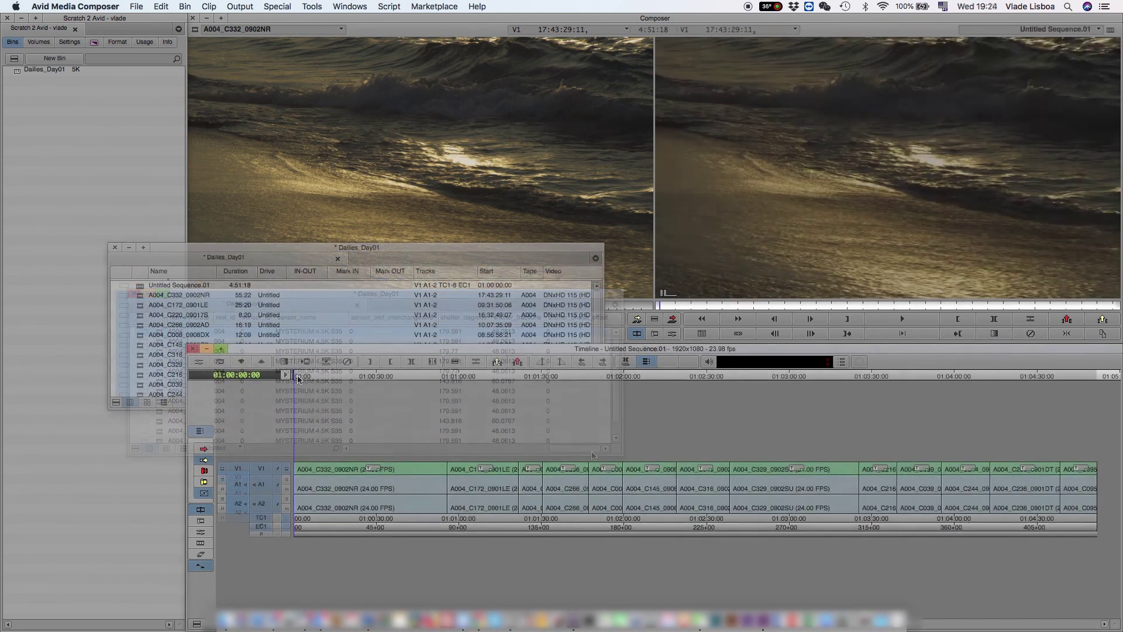
# Scrub the position indicator to a later shot in Untitled Sequence.01
pyautogui.moveTo(415, 389); pyautogui.dragTo(653, 401)
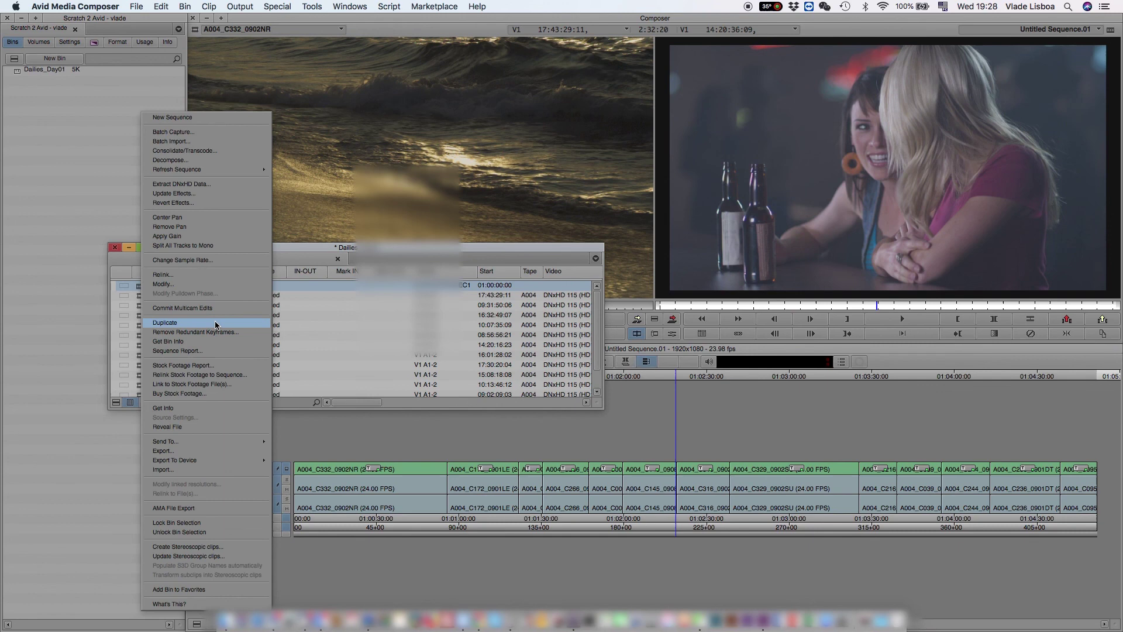
# Export Untitled Sequence.01 from the bin as an .aaf file
pyautogui.rightClick(141, 287)
pyautogui.click(191, 452)
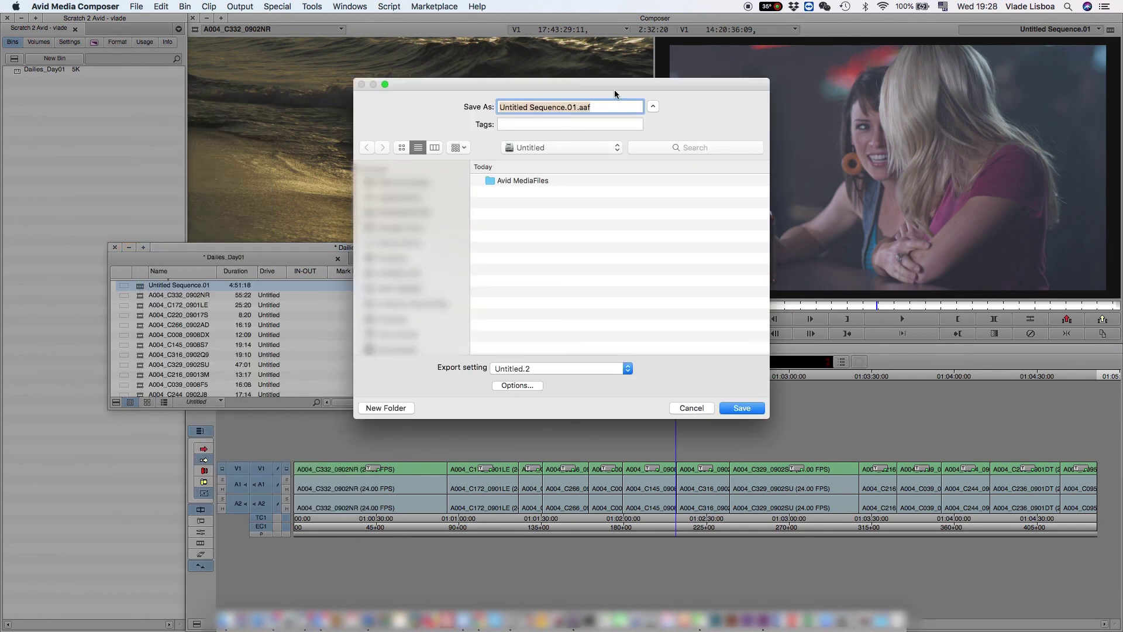
pyautogui.click(738, 408)
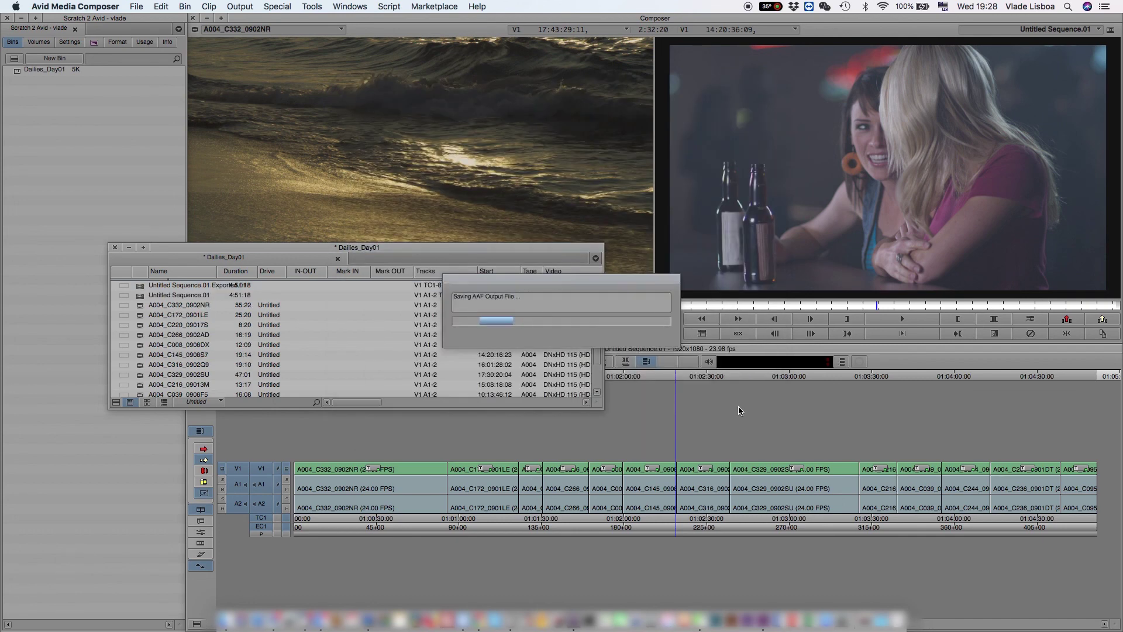